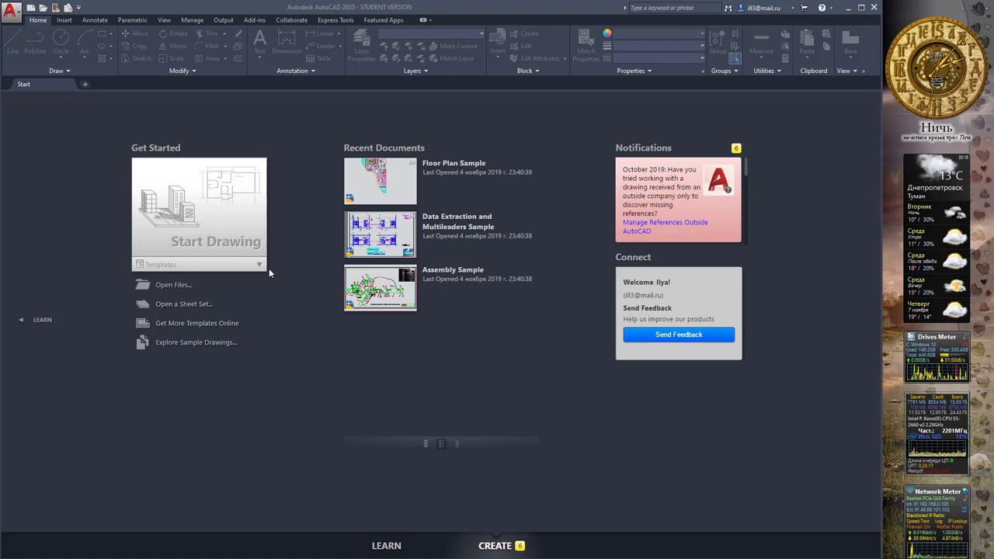
Step: Start a new blank drawing, Drawing1, and glance at the layer dropdown
click(208, 211)
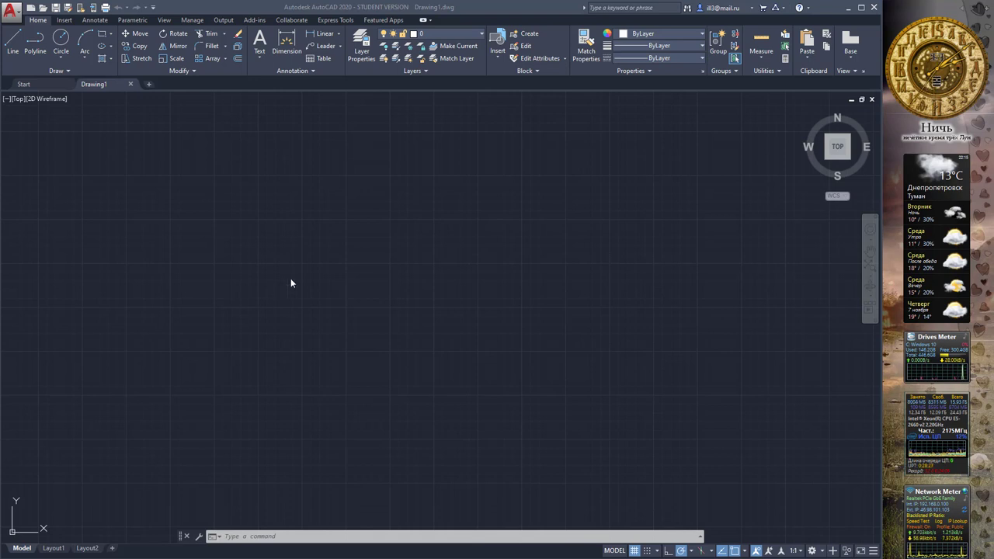
click(482, 36)
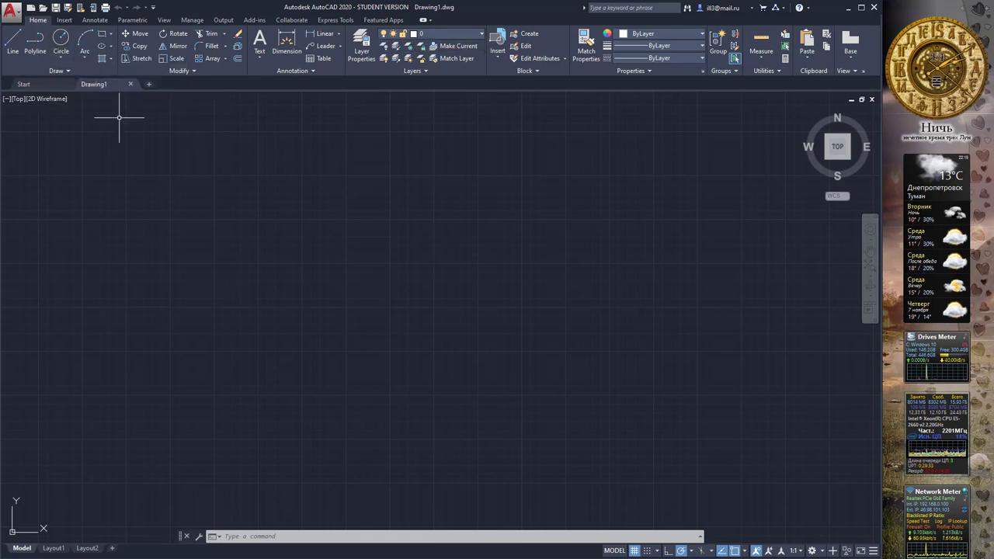
Step: Draw a circle on layer 0 from a picked centre and radius, then pan it lower left
click(319, 256)
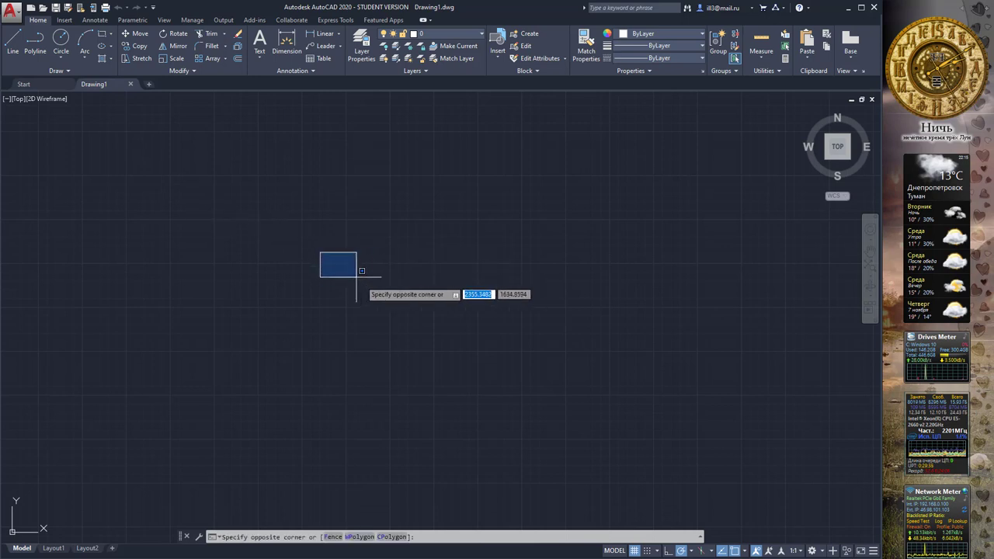
key(Escape)
click(60, 39)
click(306, 188)
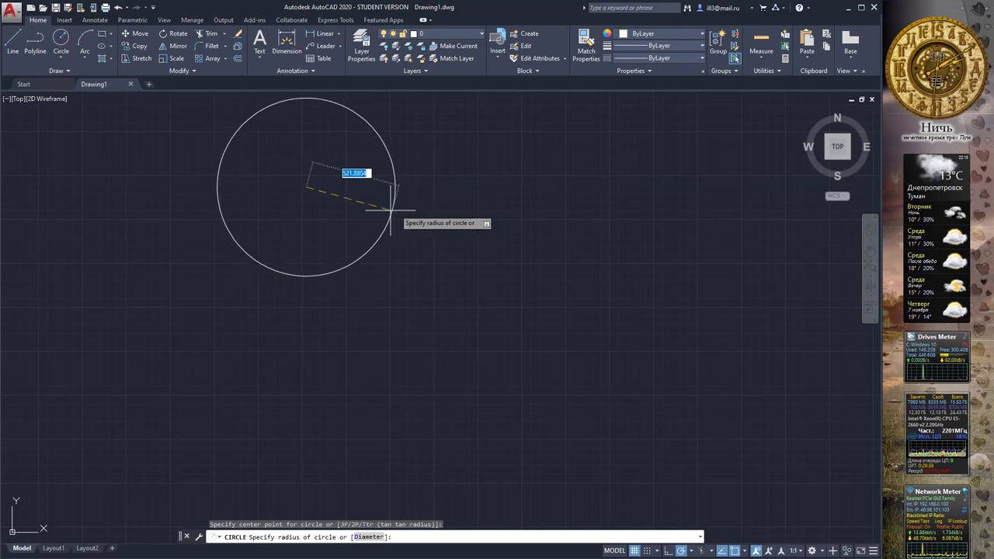
click(370, 209)
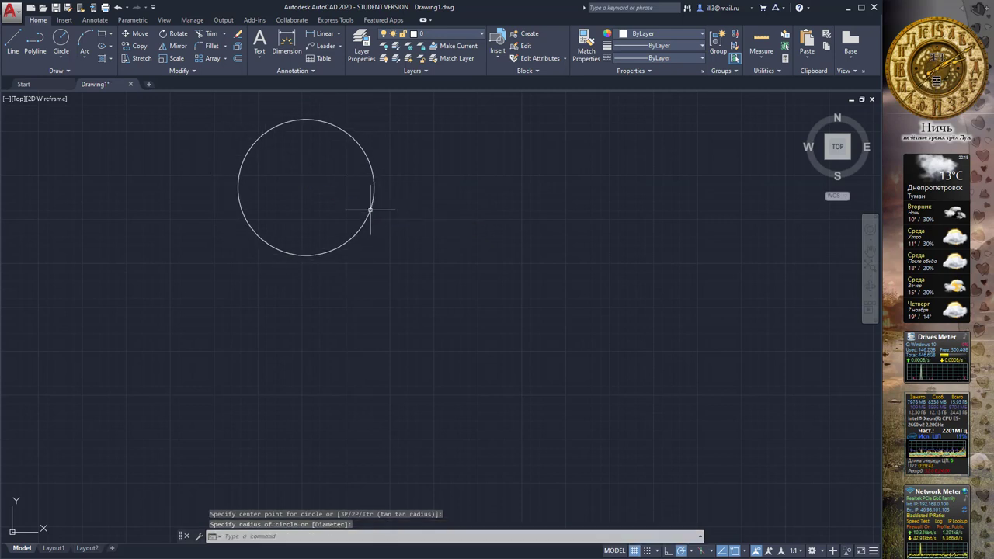
middle_drag(382, 193, 298, 264)
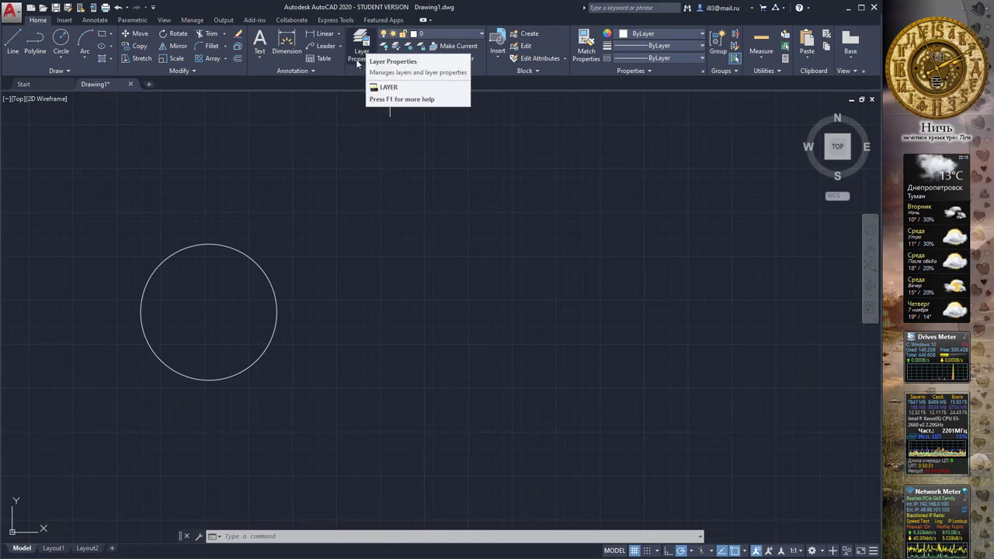
Step: Show the Layer Properties Manager as a floating palette in the middle of the screen
click(356, 62)
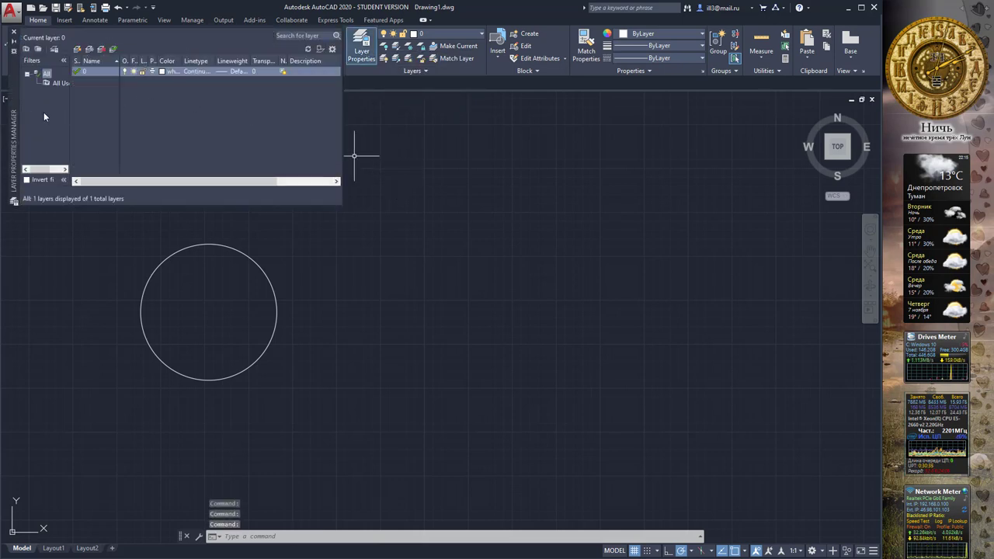
mouse_move(12, 112)
mouse_down()
mouse_move(356, 208)
mouse_move(257, 189)
mouse_up()
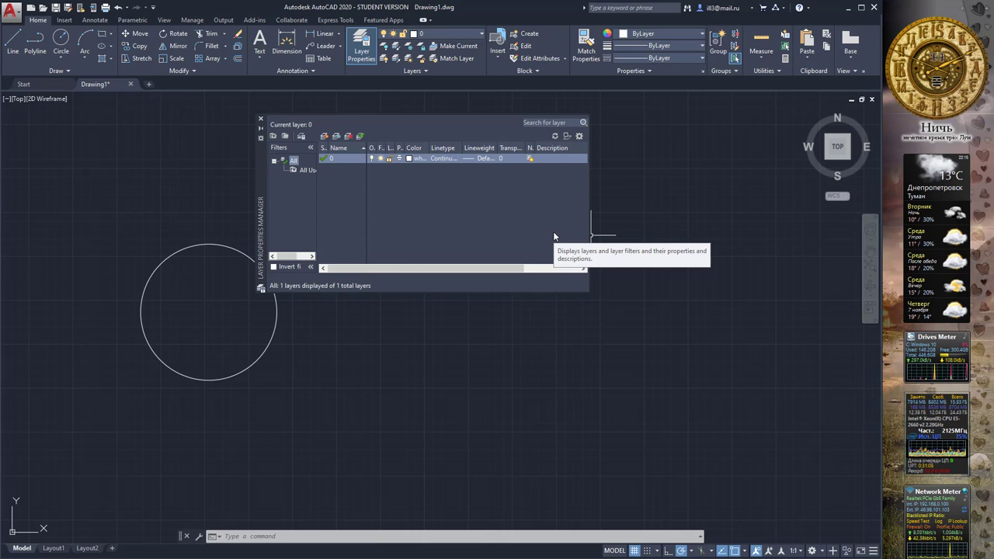
Step: Shift the Layer Properties Manager left and widen it to reveal all columns
drag(254, 161, 131, 164)
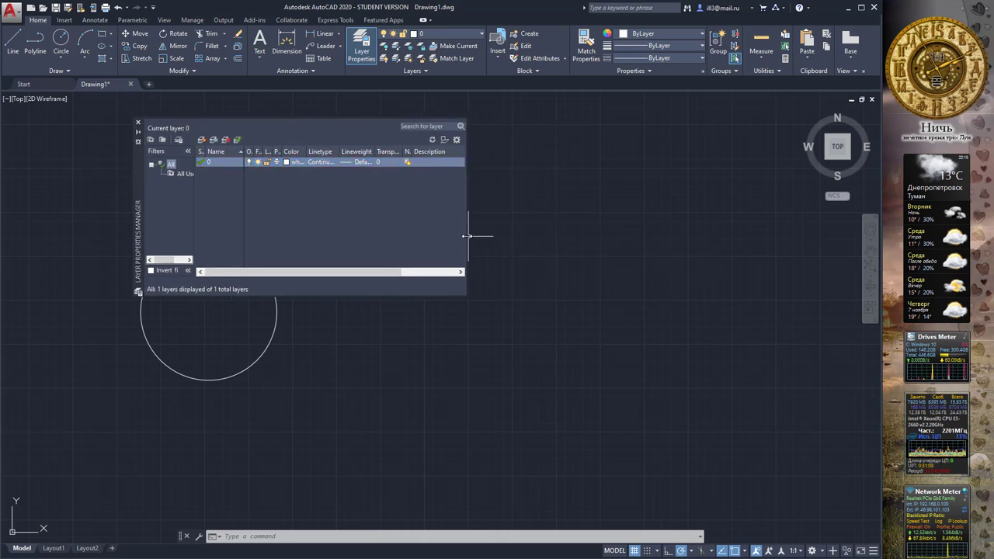
drag(467, 235, 704, 240)
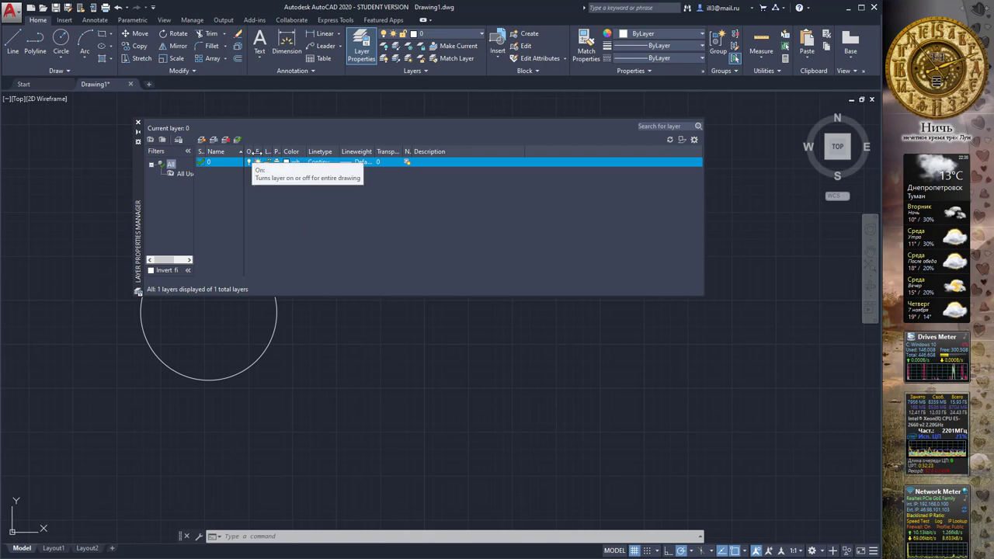
Step: Resize the layer list columns so every heading shows in full, then select layer 0
double_click(270, 153)
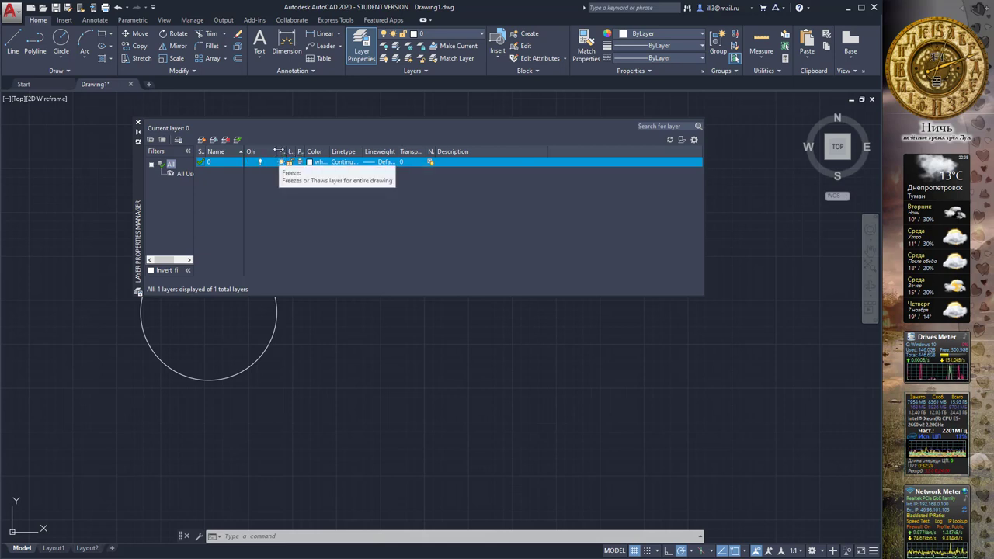
drag(267, 151, 269, 152)
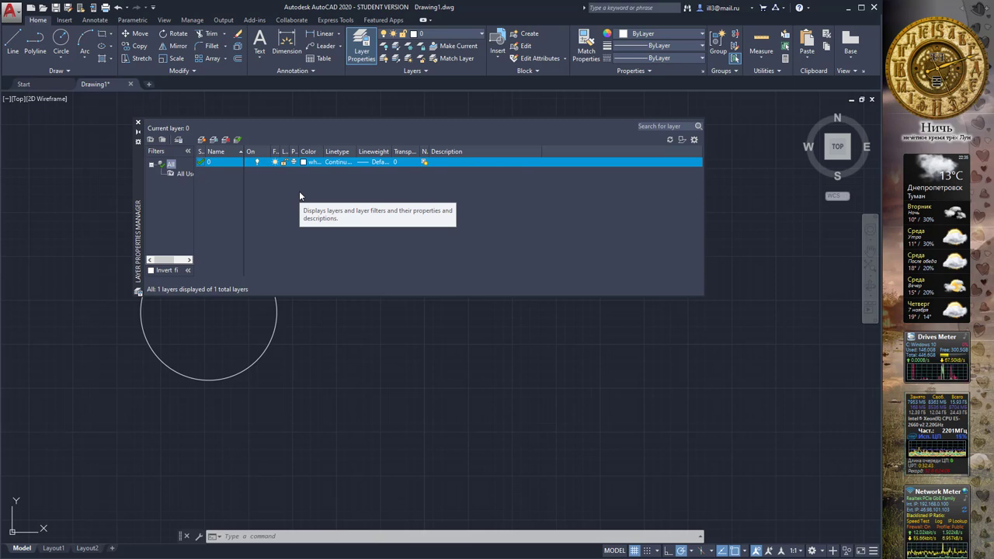
right_click(218, 152)
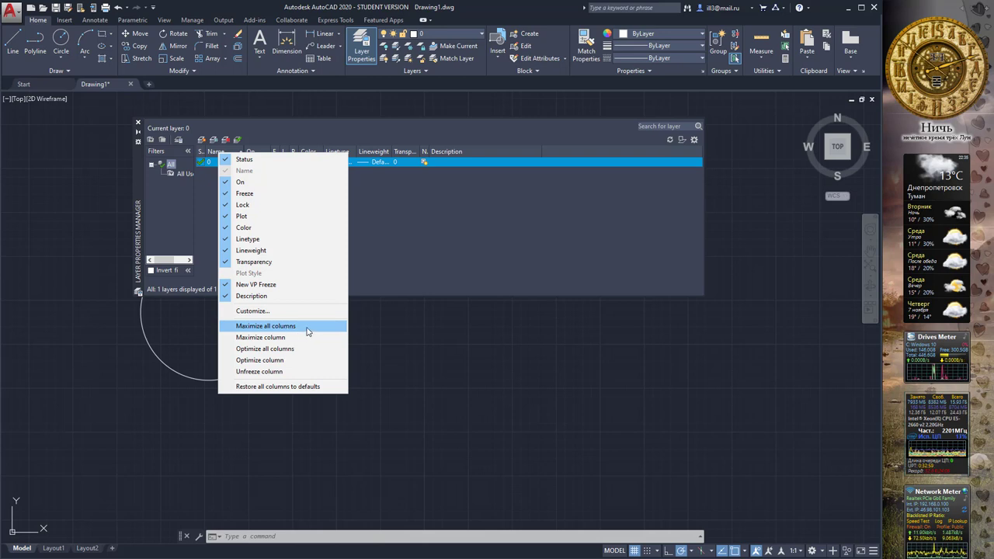
click(307, 328)
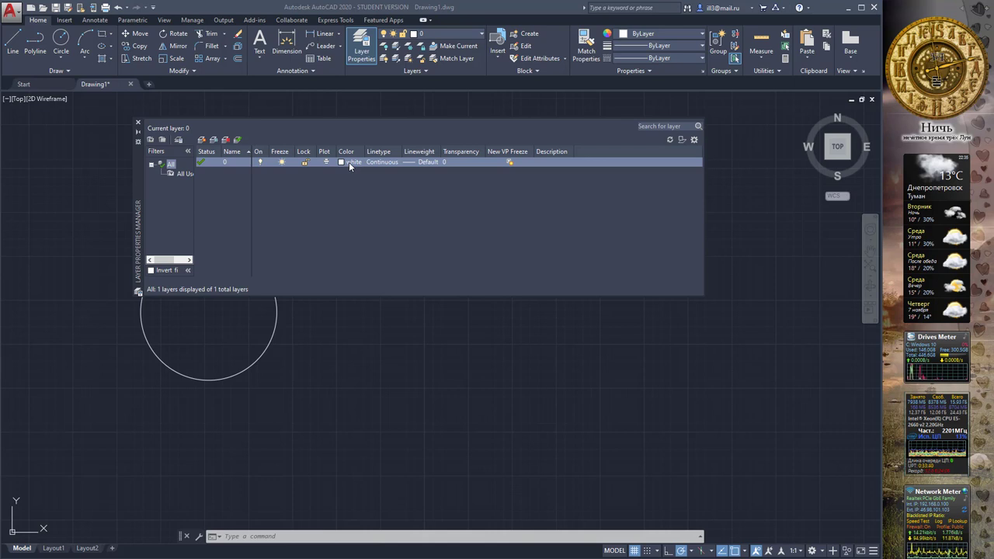
click(304, 163)
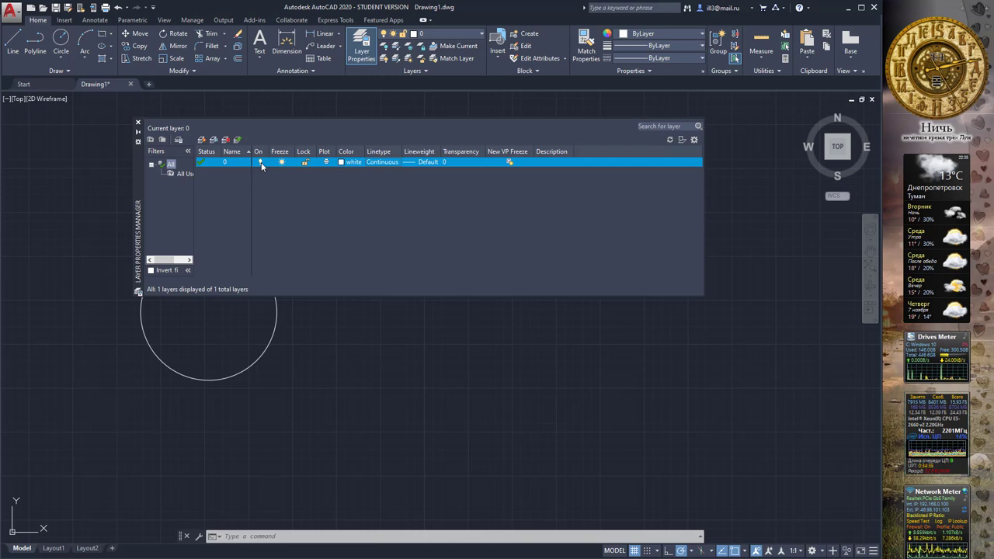
click(260, 162)
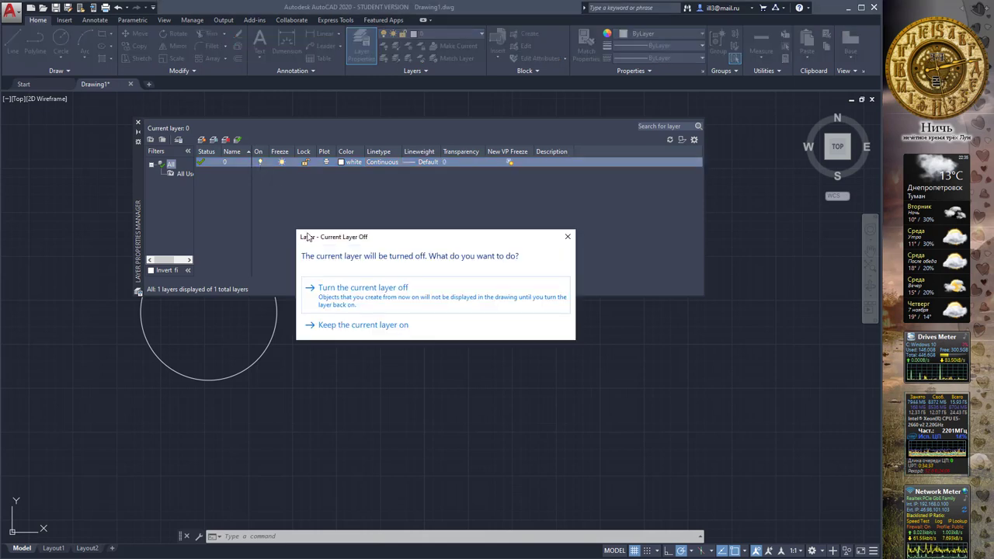
click(409, 299)
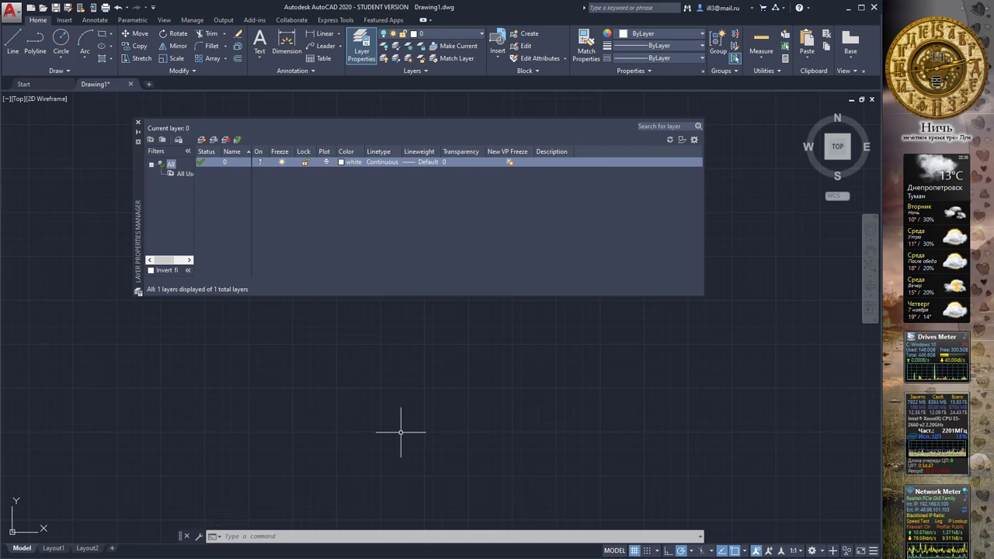
click(261, 160)
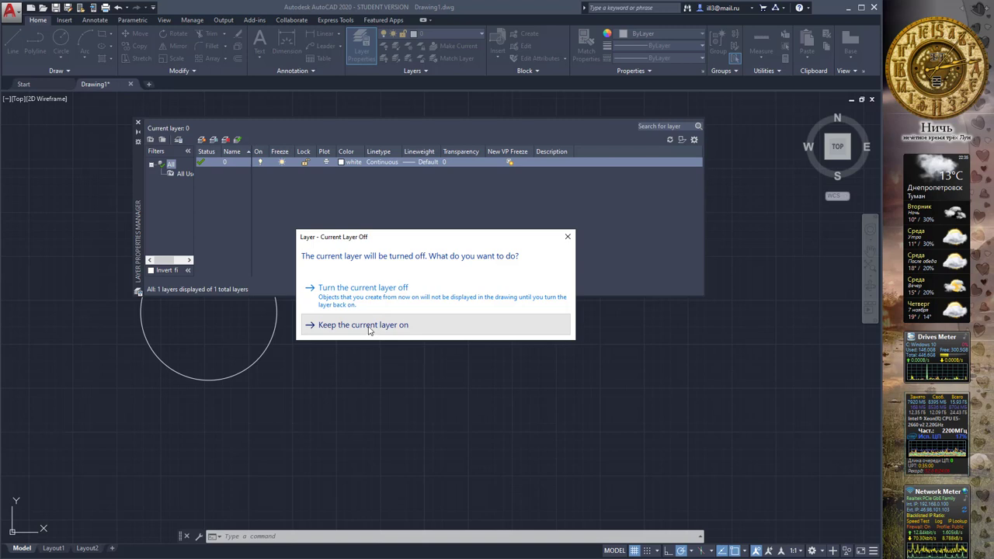
click(368, 330)
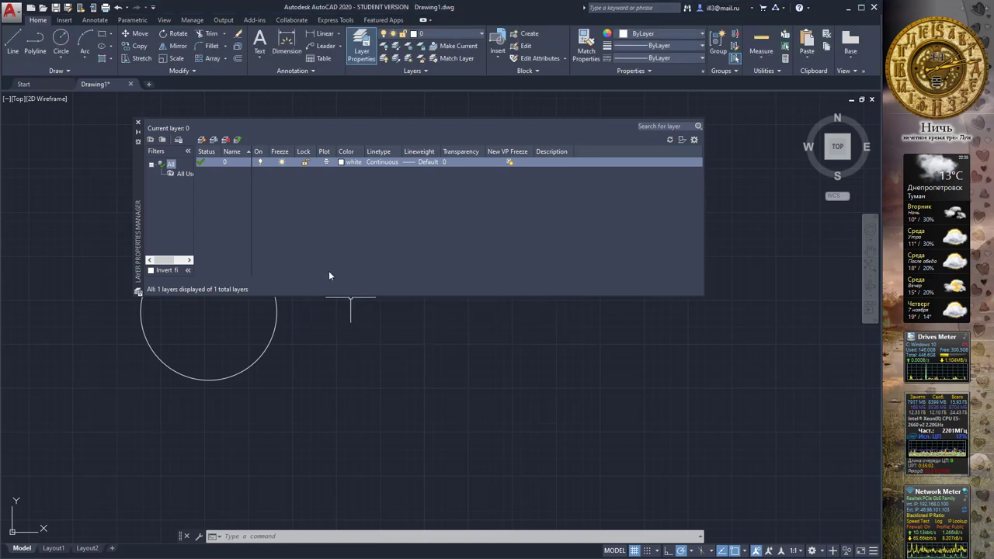
Step: Set layer 0's colour to index colour 22
click(350, 163)
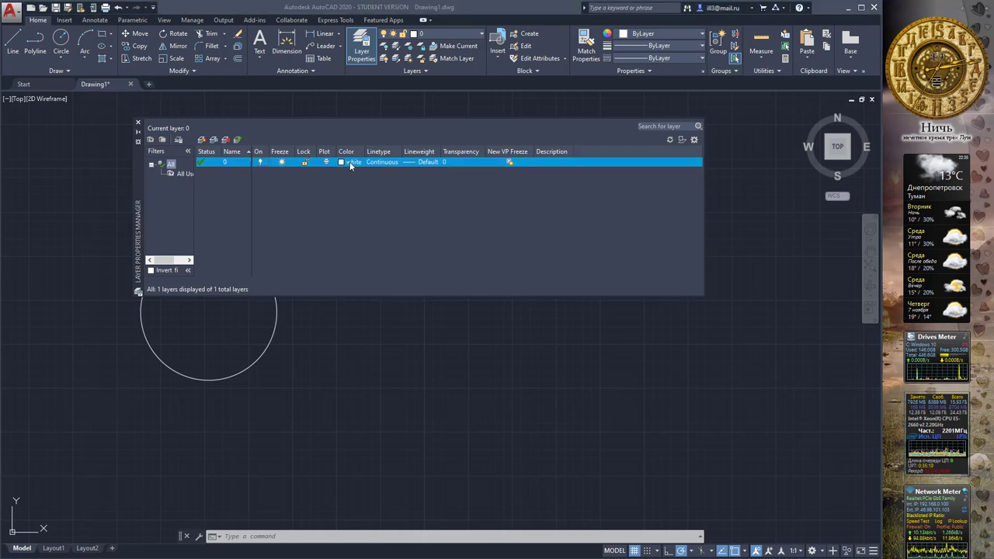
click(350, 163)
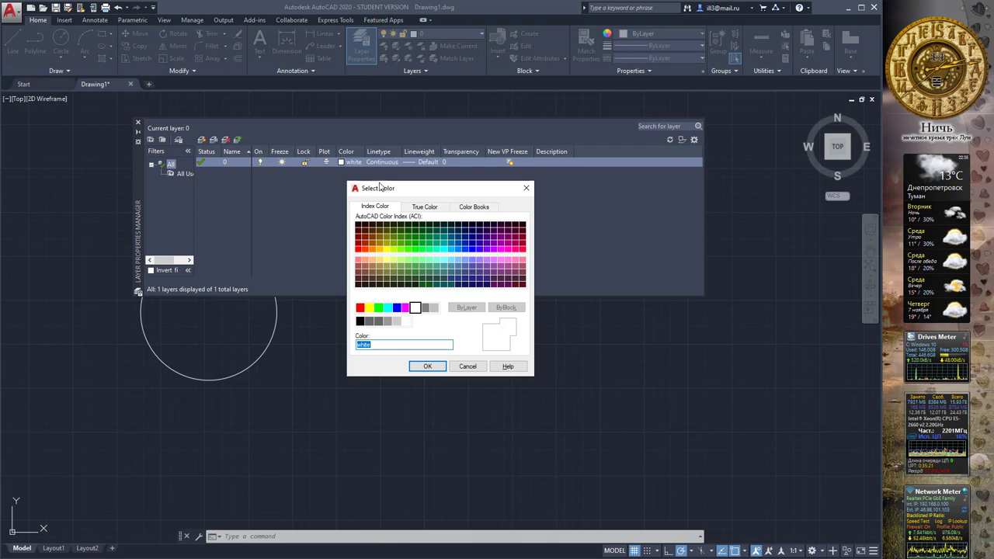
drag(379, 186, 373, 189)
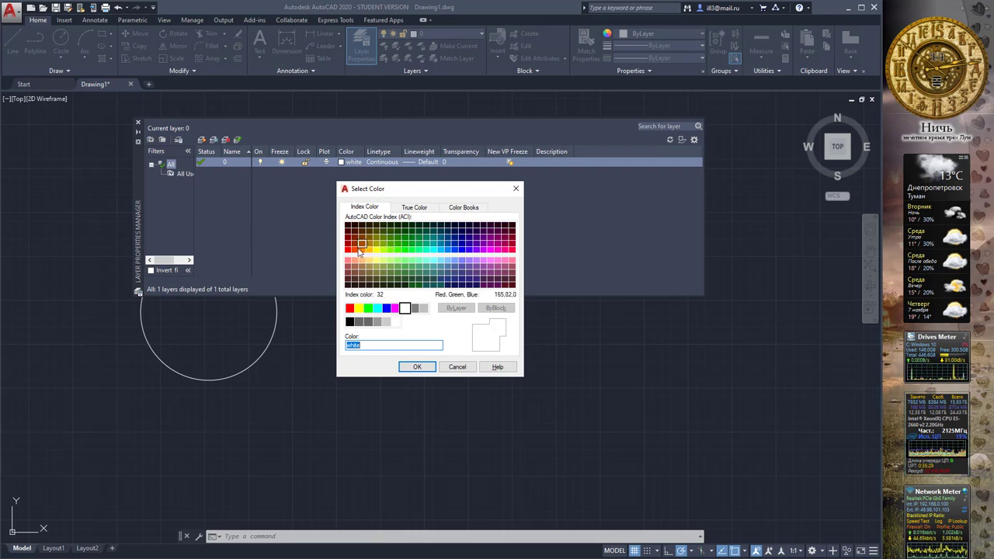
click(355, 245)
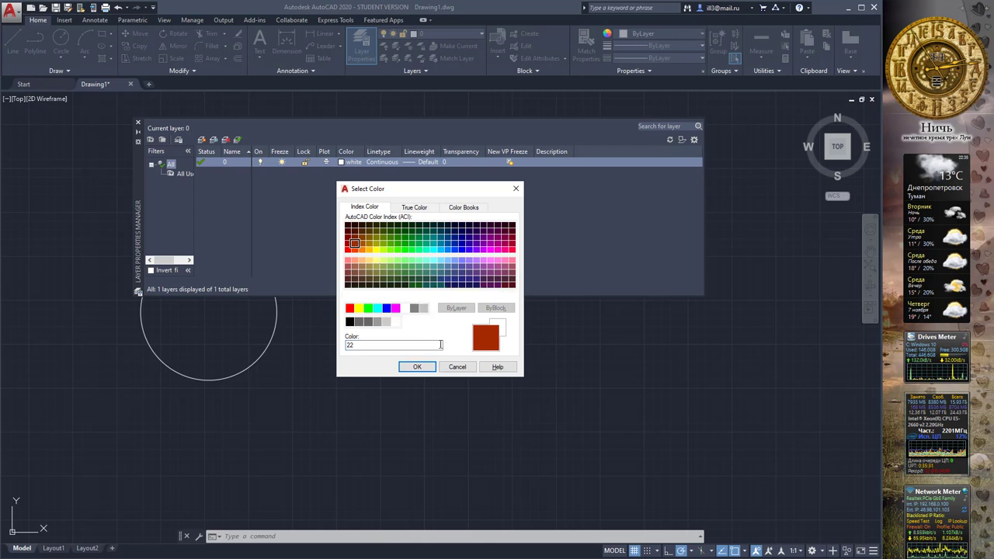
click(419, 366)
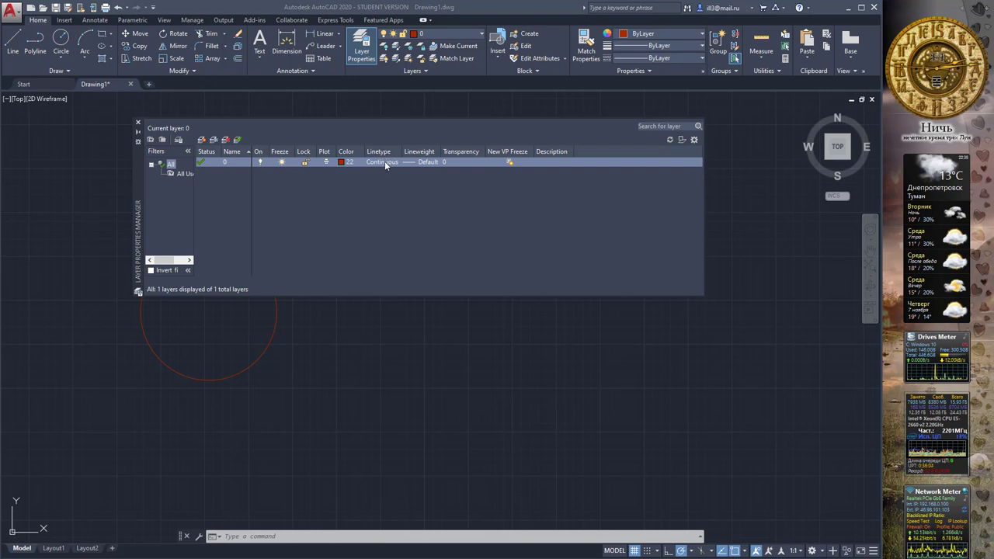
Step: Load the ACAD_ISO04W100 linetype and assign it to layer 0
click(385, 161)
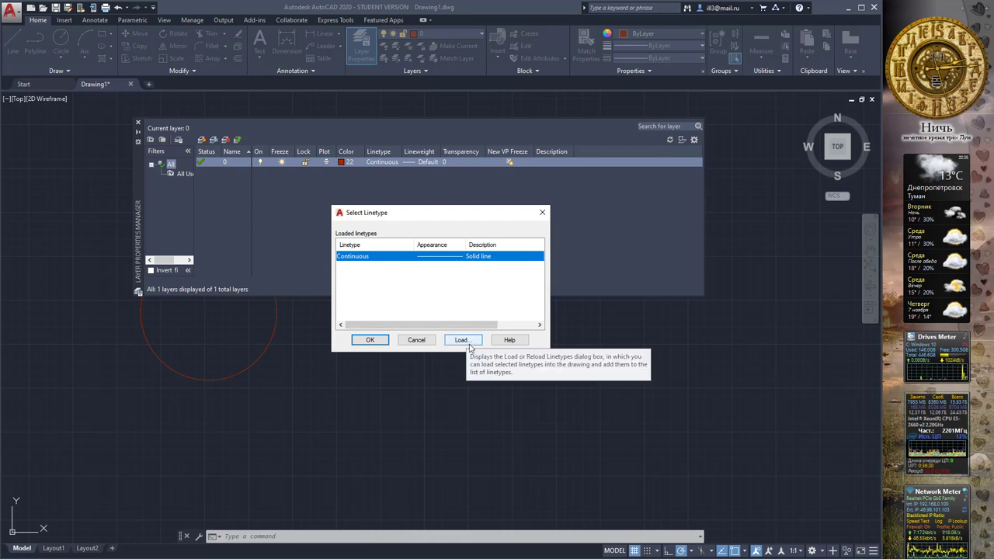
click(473, 344)
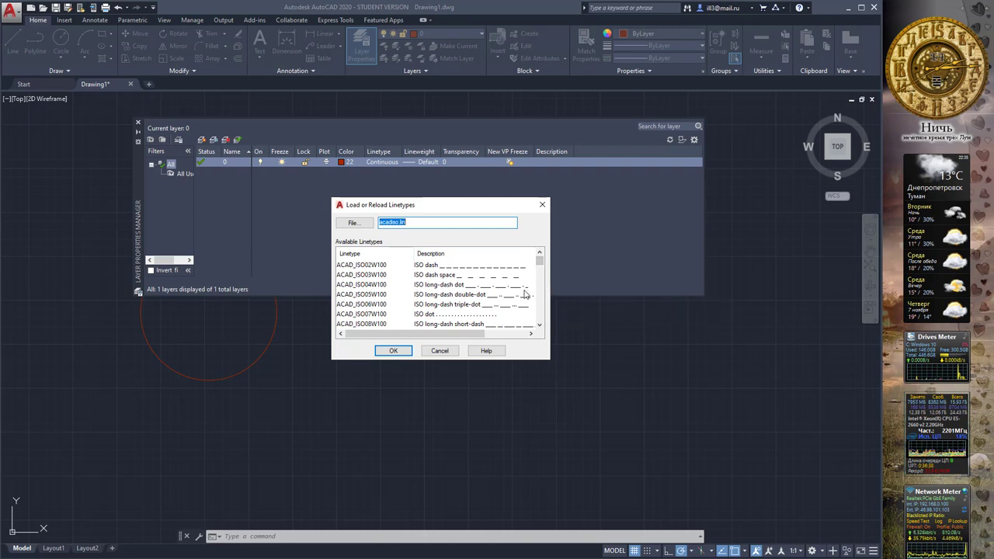
click(379, 285)
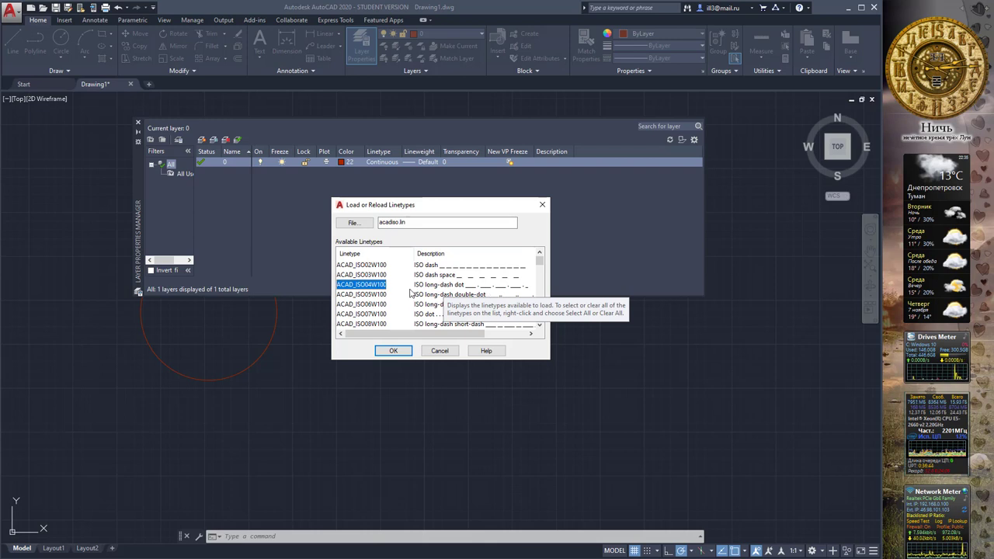
double_click(377, 286)
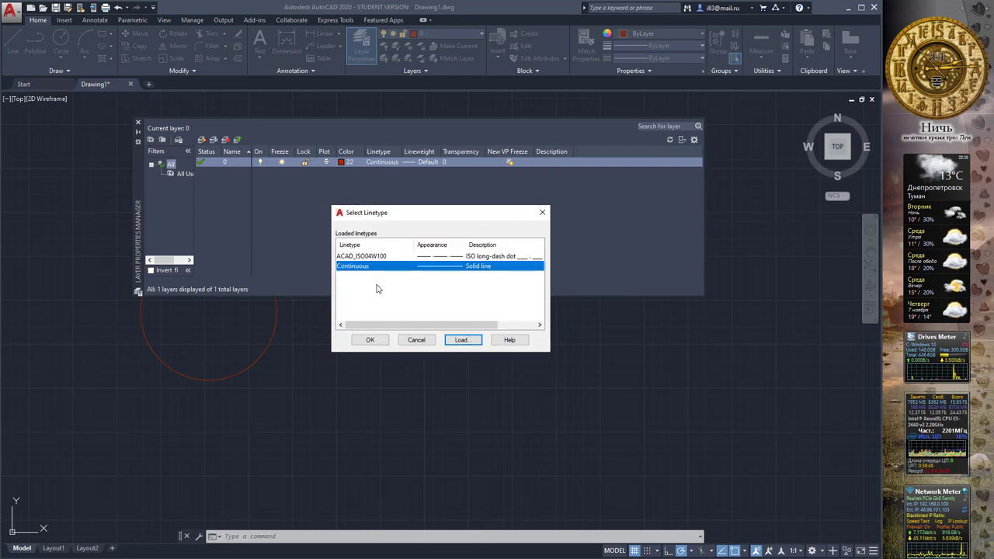
click(409, 257)
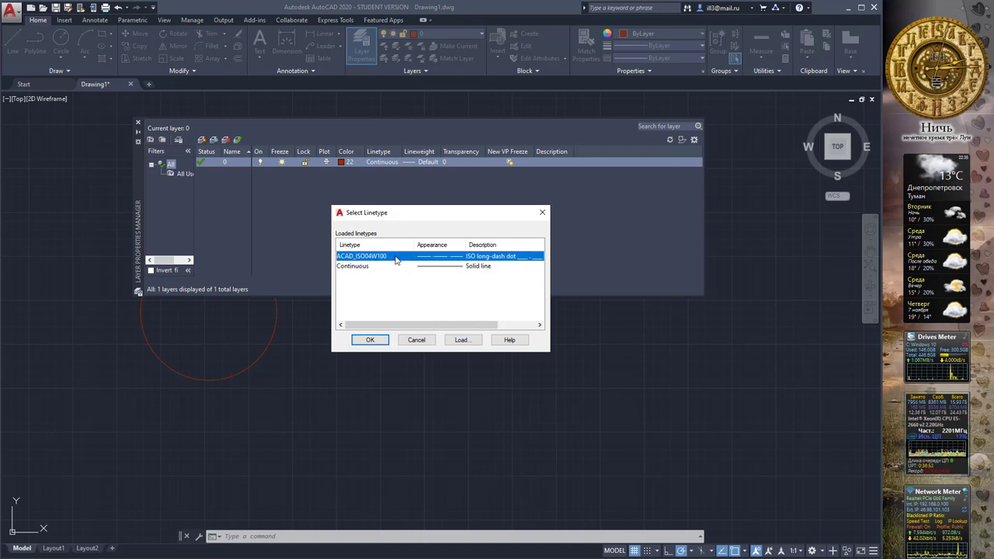
click(371, 340)
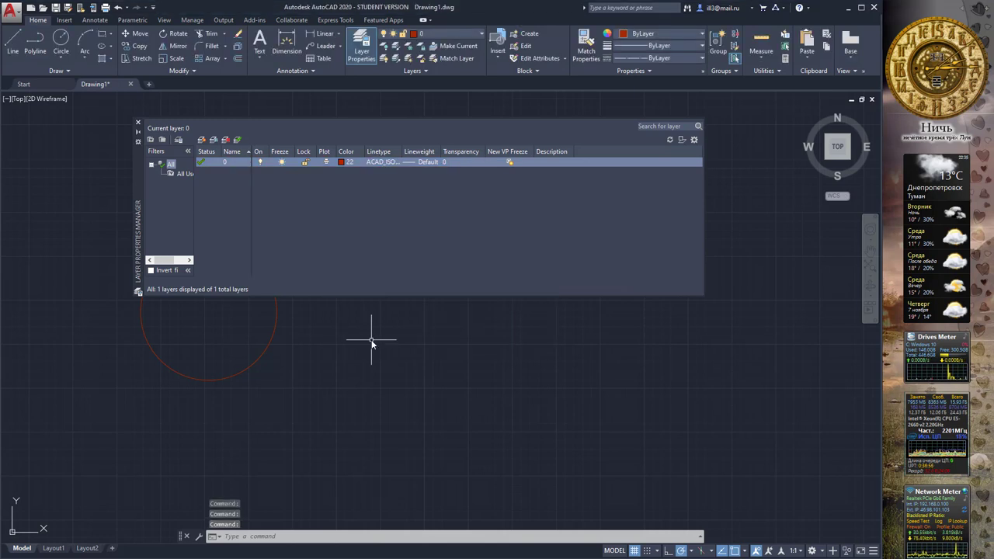
drag(441, 151, 450, 153)
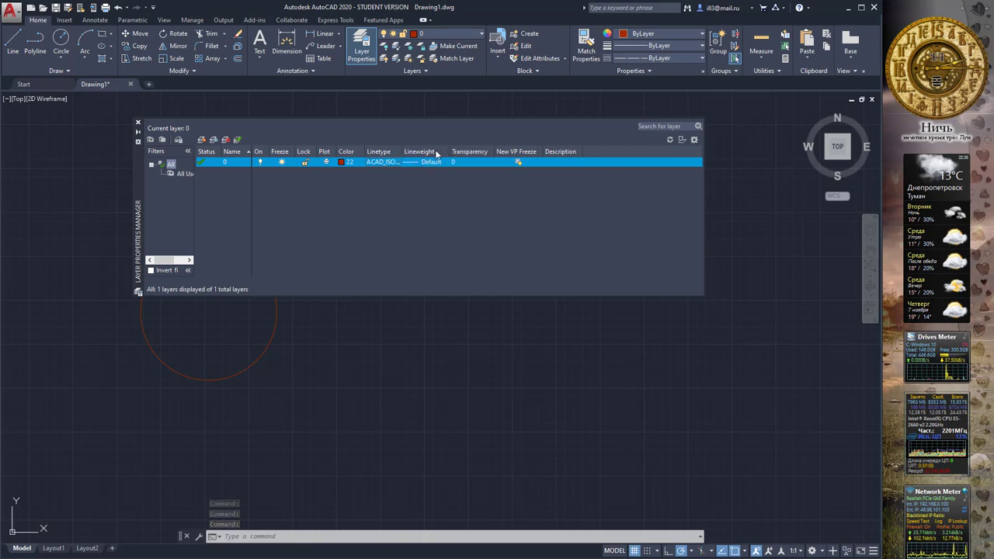
click(381, 163)
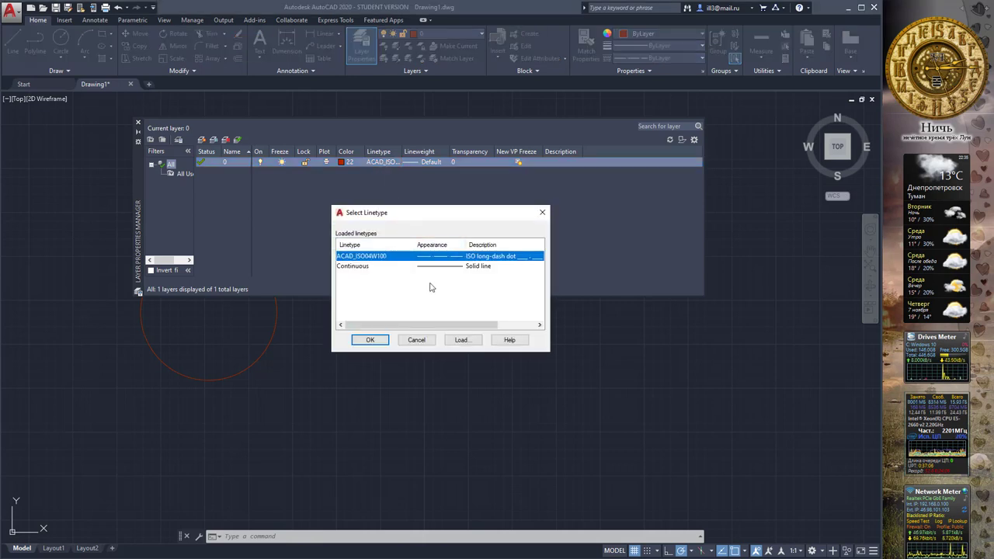
click(370, 340)
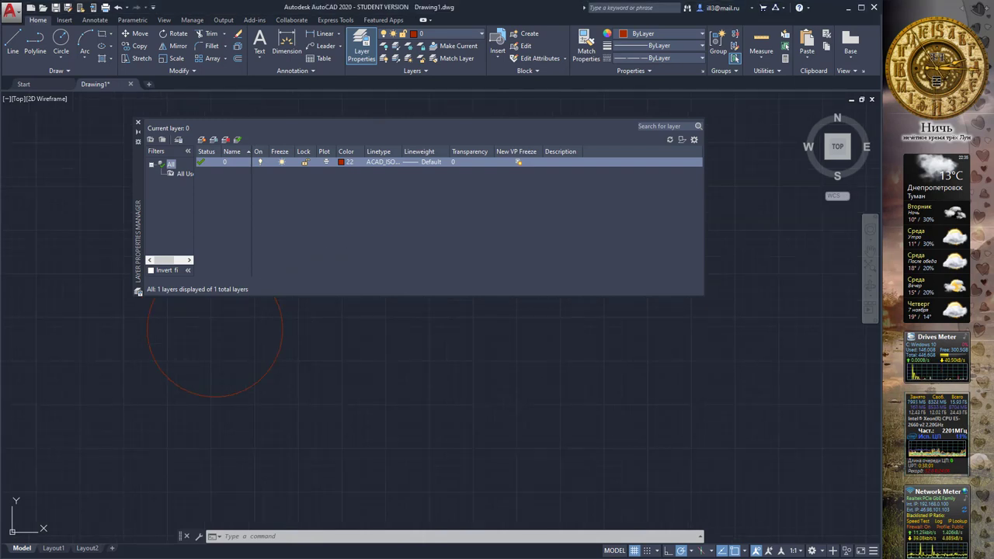
mouse_move(295, 354)
middle_down()
mouse_move(368, 406)
mouse_move(381, 433)
middle_up()
scroll(284, 355, up, 5)
scroll(306, 355, up, 3)
scroll(319, 353, up, 2)
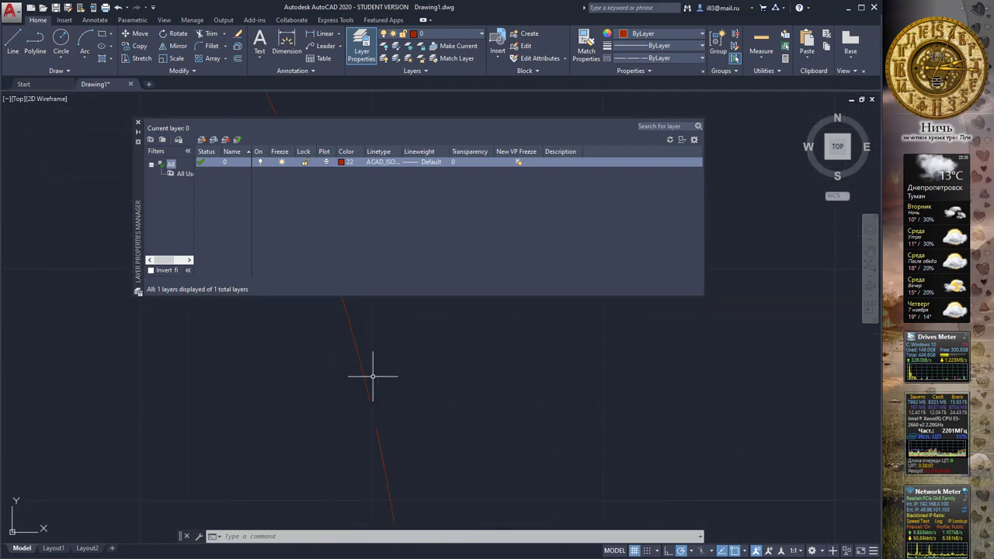
scroll(347, 370, up, 2)
scroll(347, 370, down, 3)
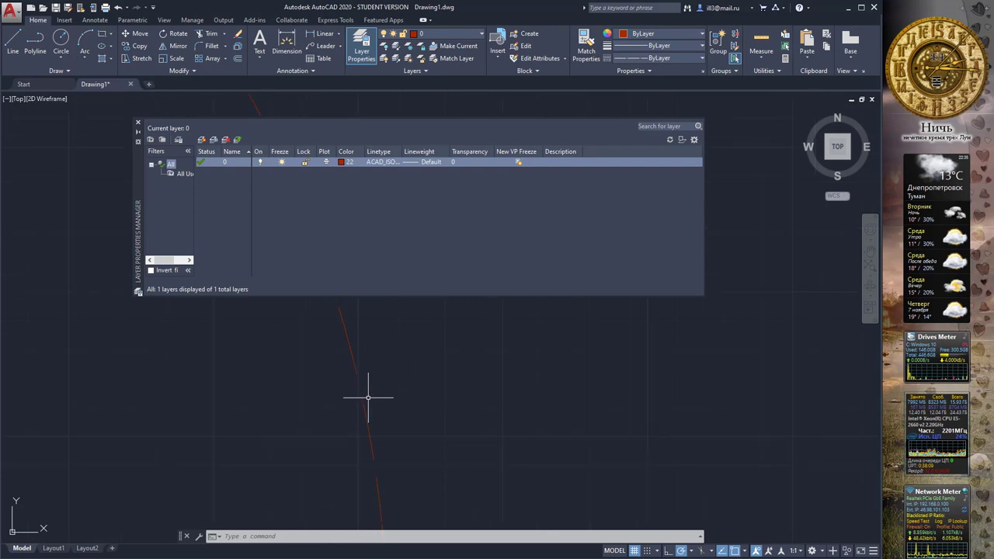
scroll(379, 340, down, 2)
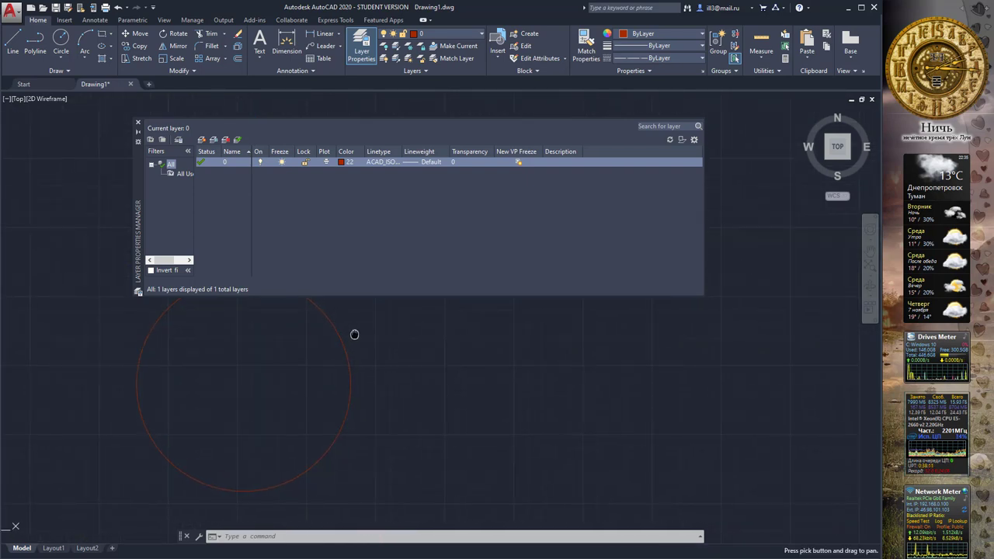
Step: Assign a 1.00 mm lineweight to layer 0
click(427, 162)
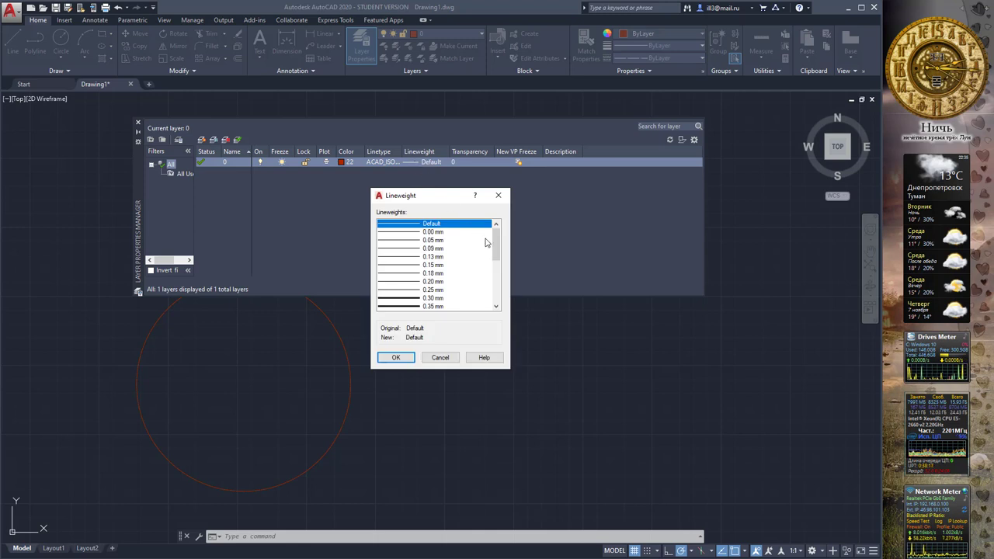
scroll(499, 254, down, 1)
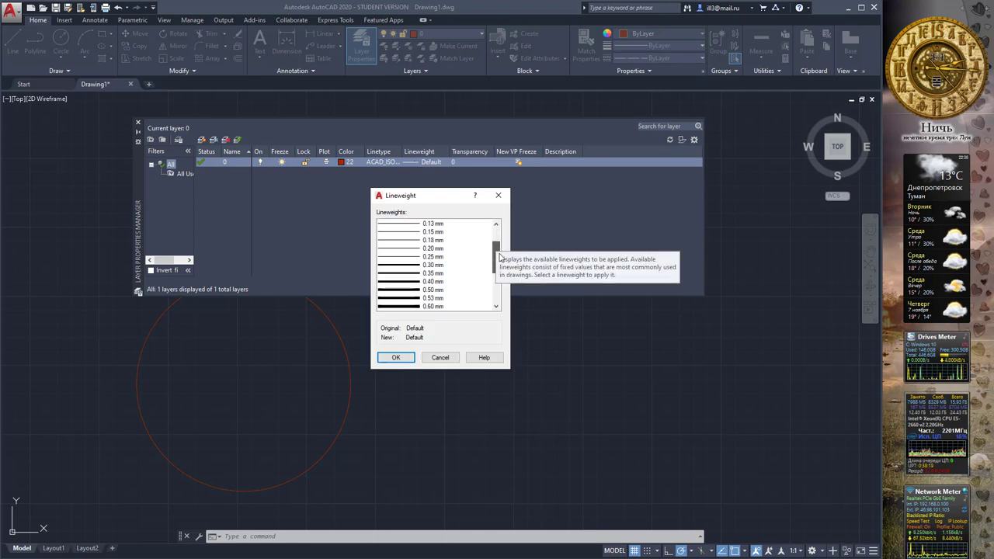
drag(500, 256, 500, 271)
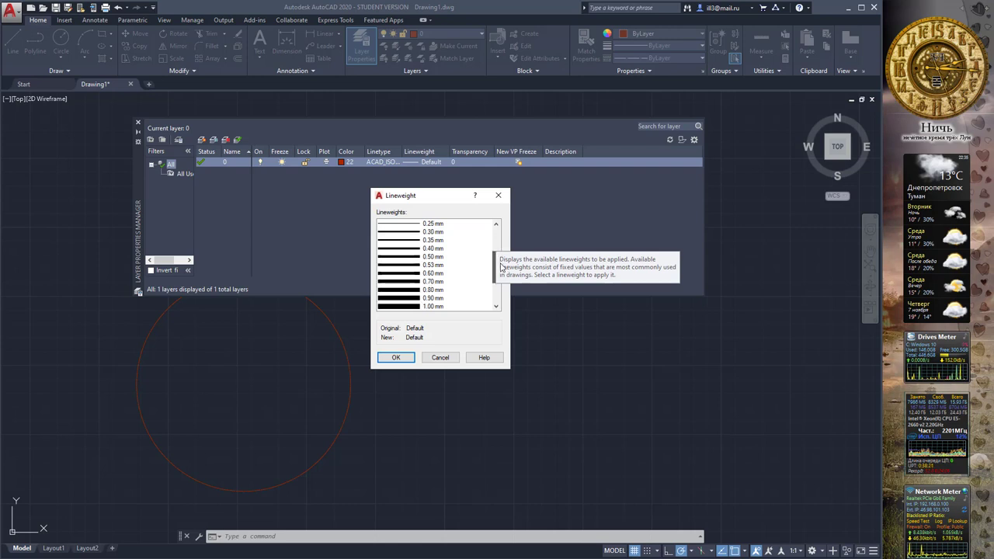
click(439, 307)
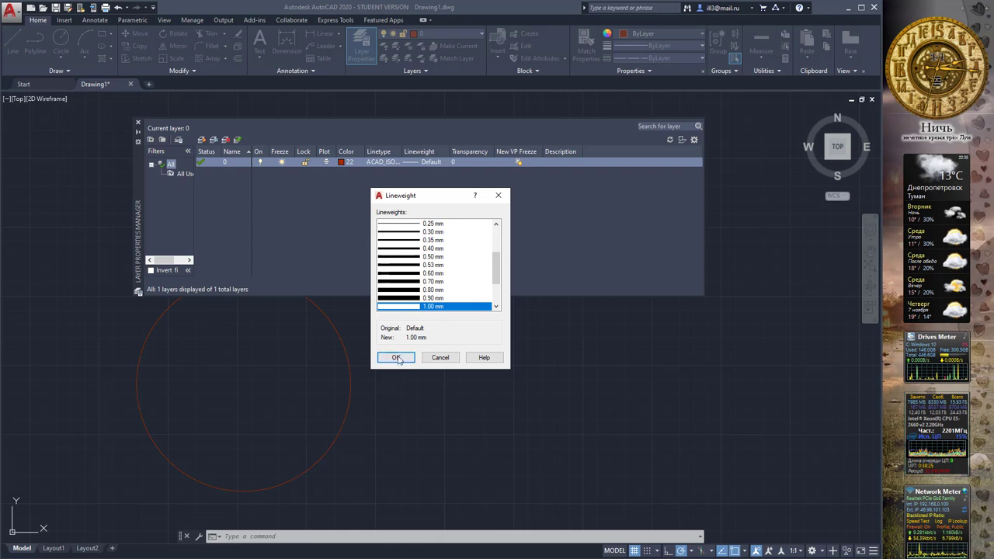
drag(497, 269, 498, 278)
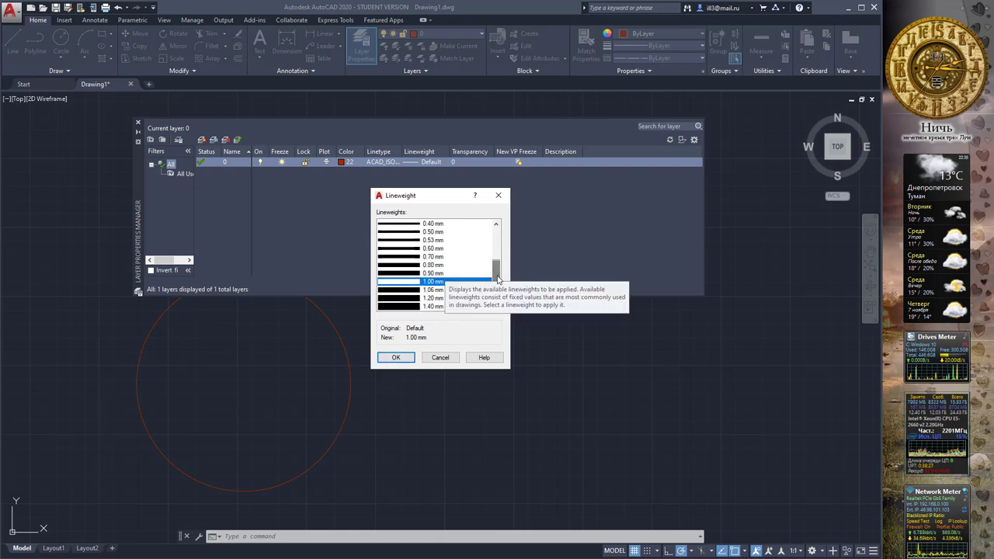
click(396, 359)
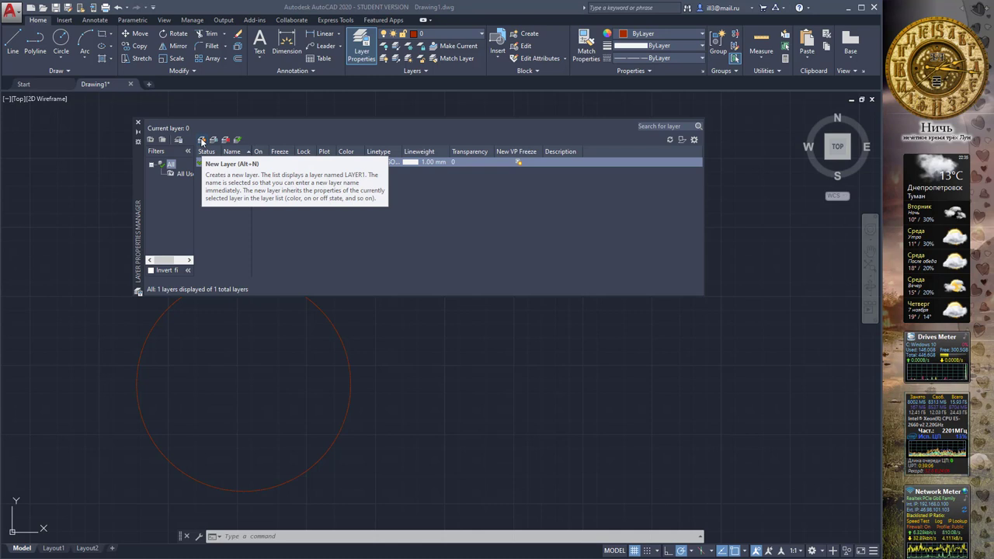
Step: Create a new layer, rename Layer1 to Geometry, and widen the Name column
click(201, 140)
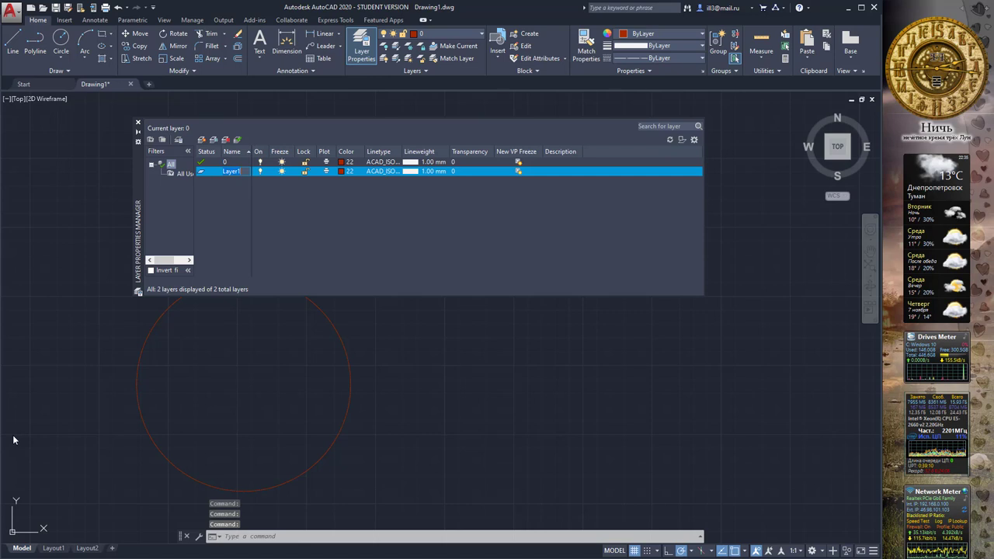
key(Return)
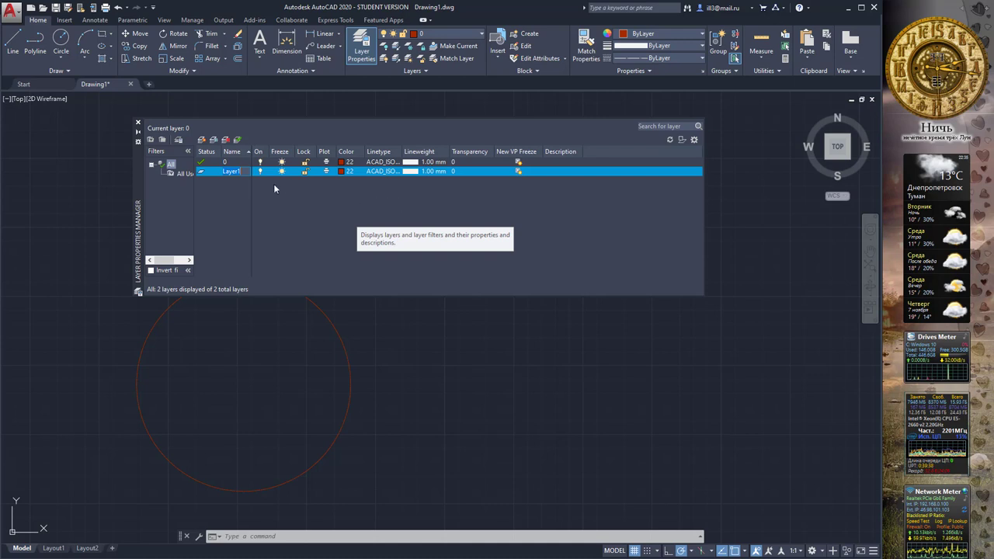
key(Return)
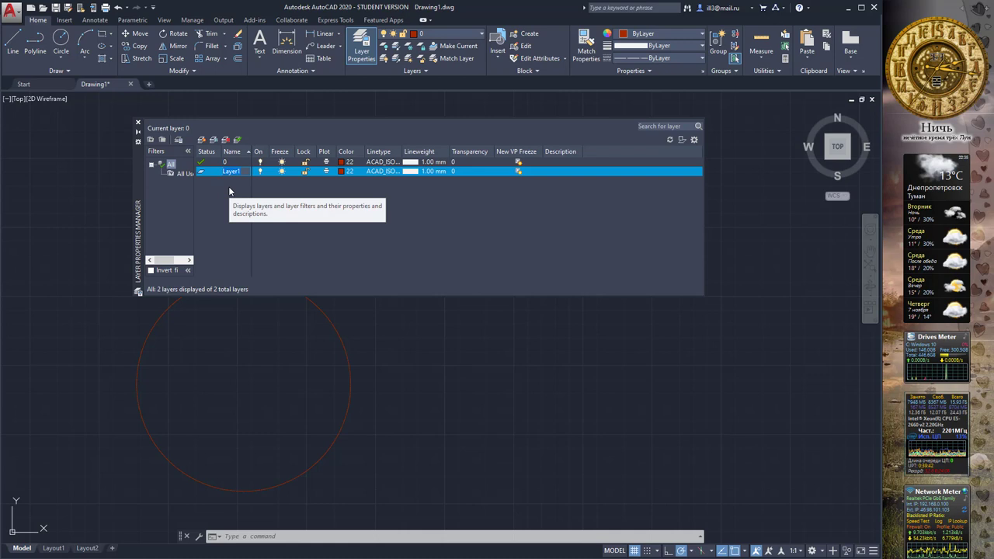
text(G)
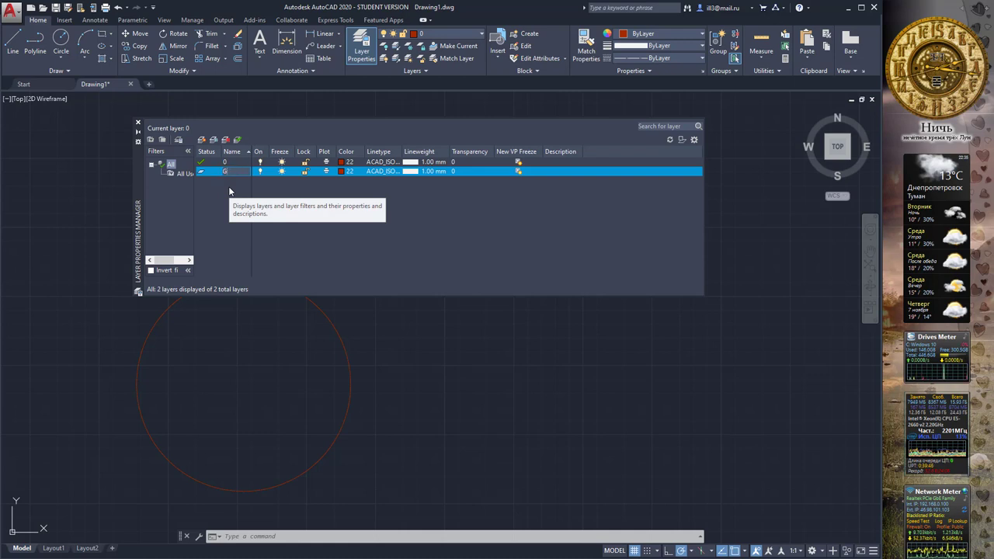
text(eom)
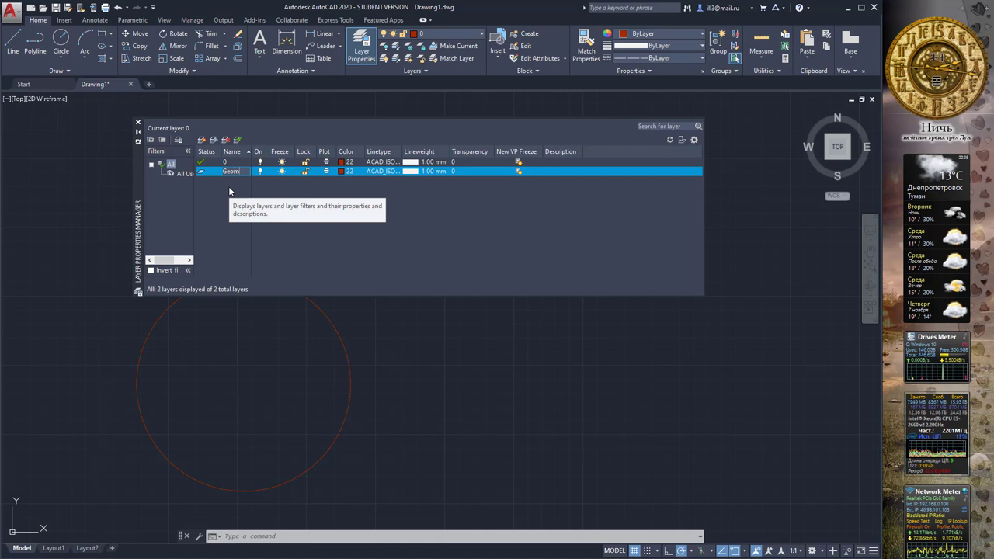
text(etry)
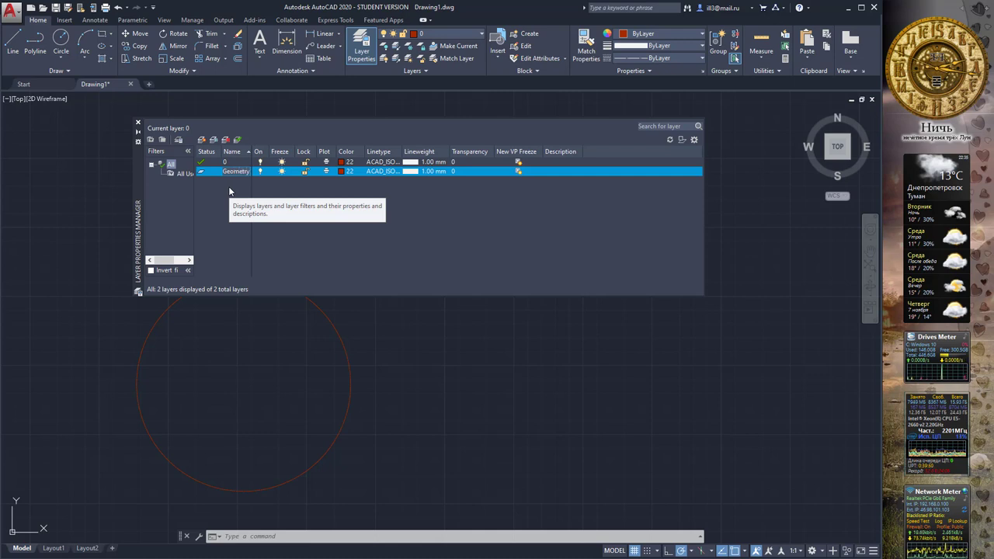
key(Return)
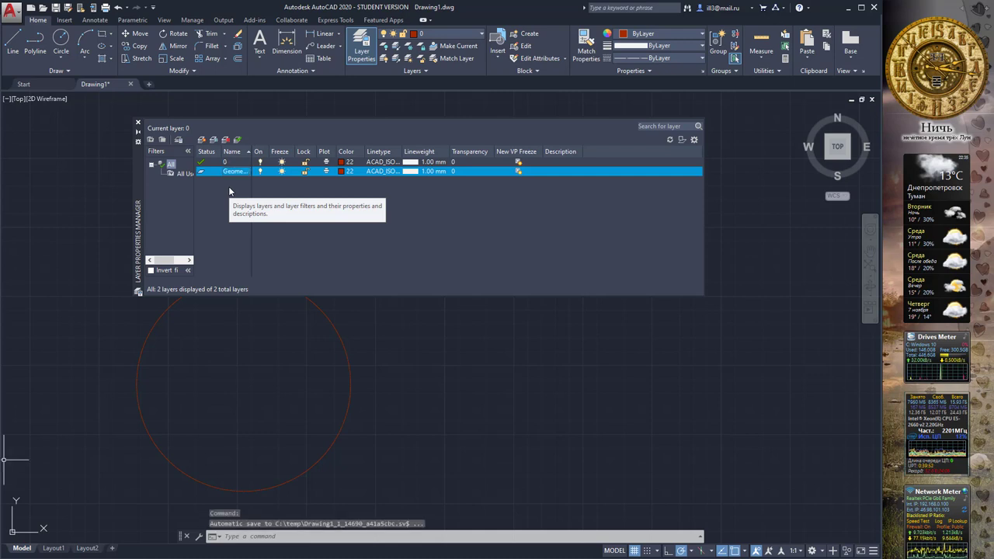
drag(252, 187, 269, 200)
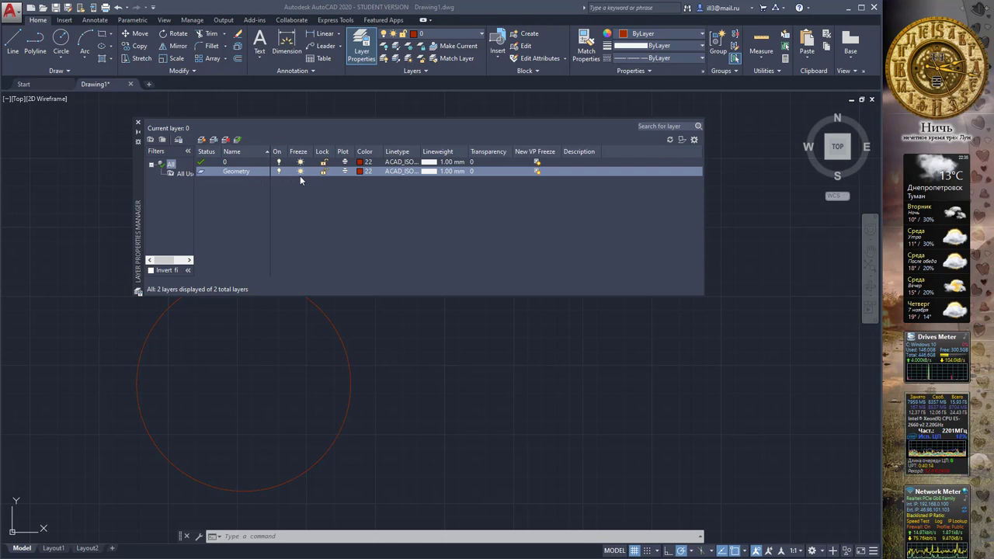
Step: Set the Geometry layer's colour to green index colour 90
click(360, 171)
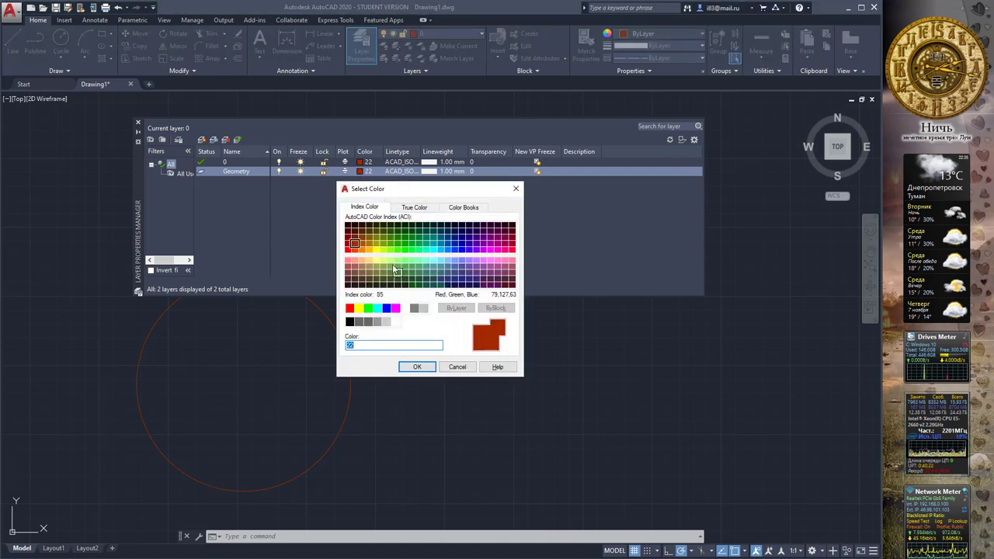
click(405, 251)
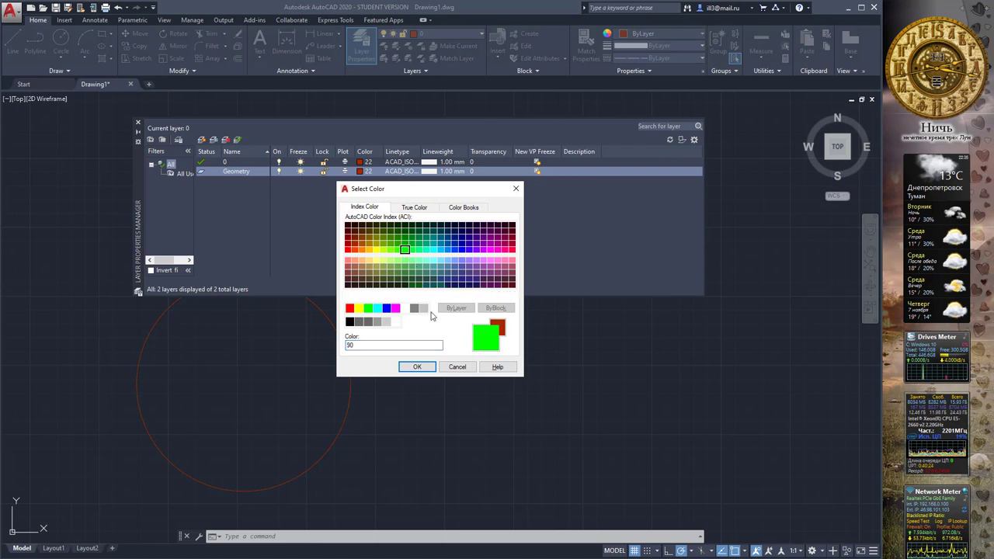
click(416, 366)
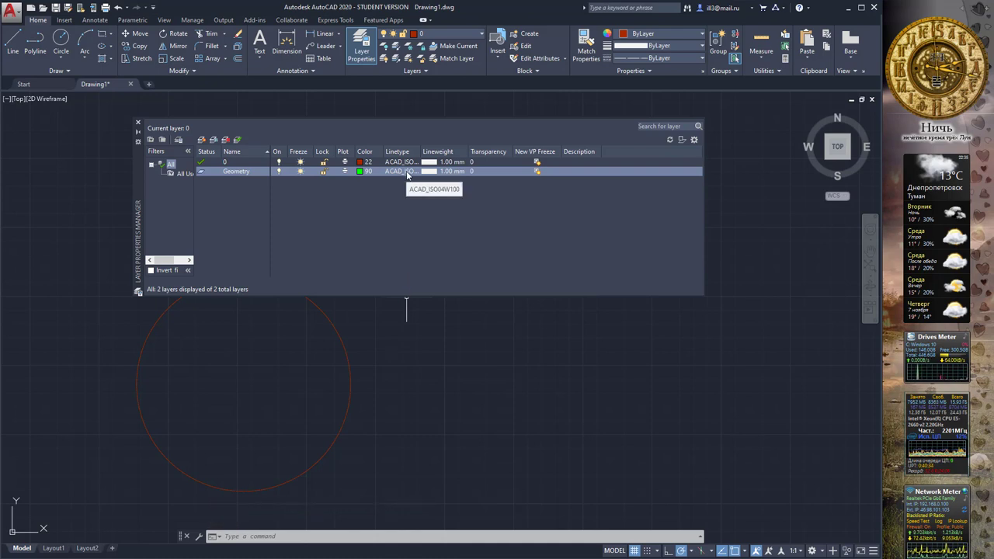
Step: Give the Geometry layer the Continuous linetype
click(407, 174)
click(380, 268)
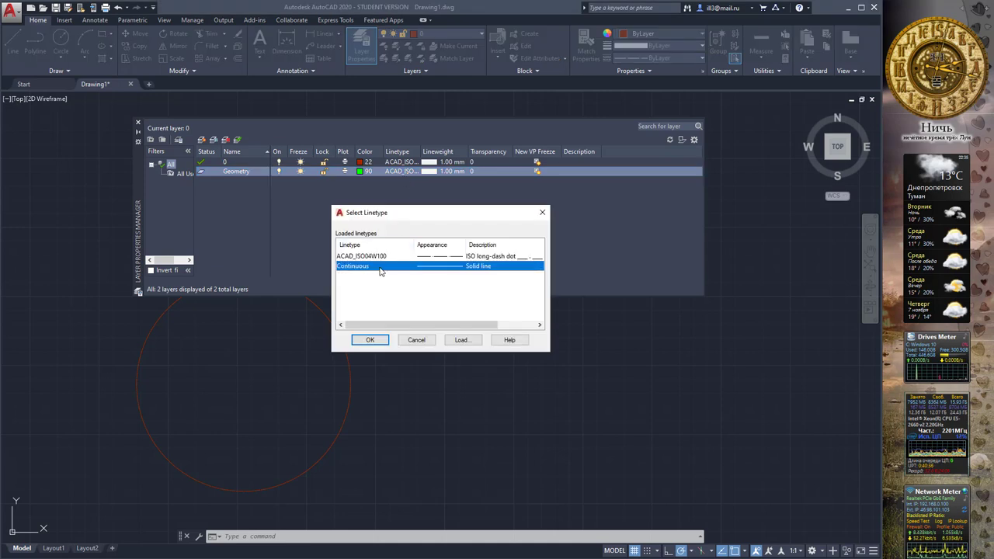
click(370, 339)
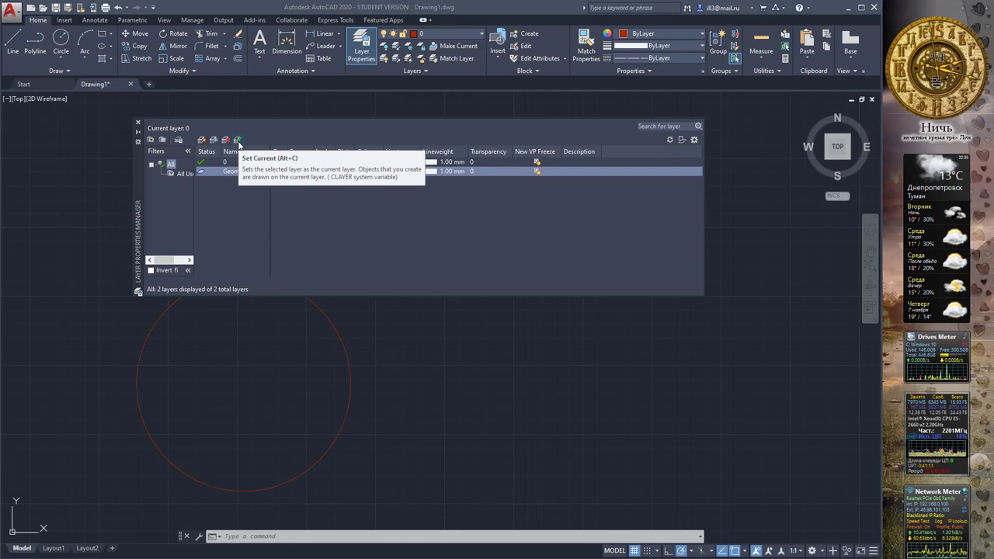
Step: Make Geometry the current layer, keep its name unchanged, and close the Layer Properties palette
click(238, 140)
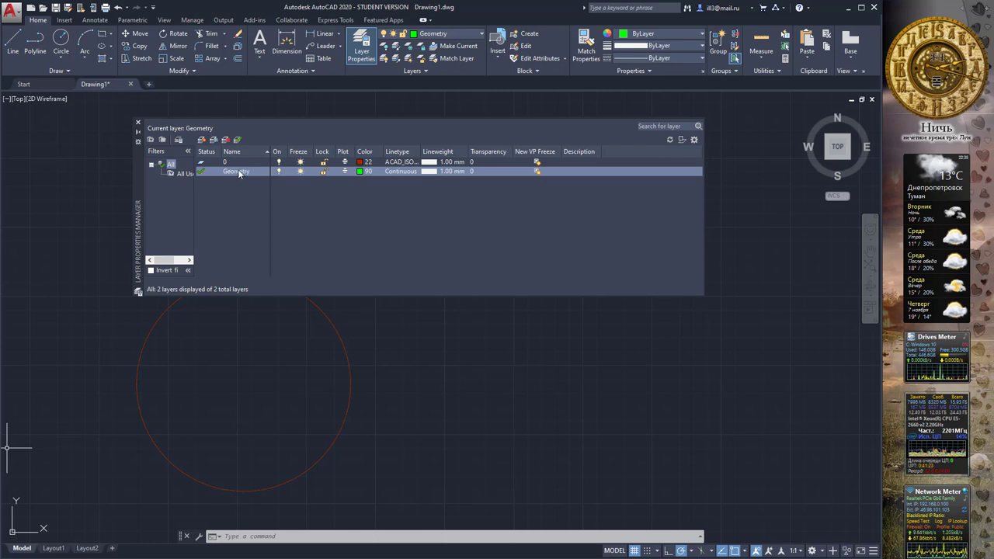
click(243, 170)
click(206, 171)
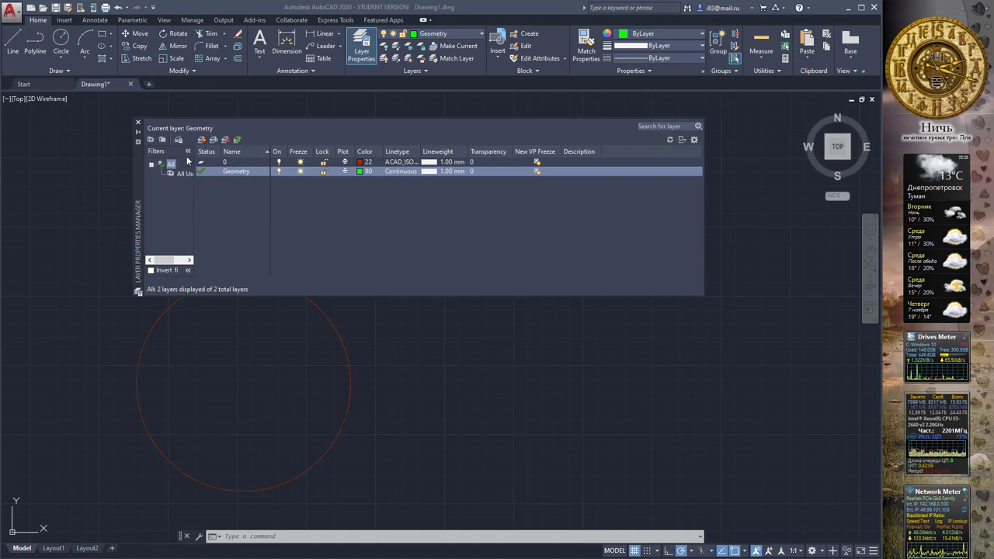
click(138, 122)
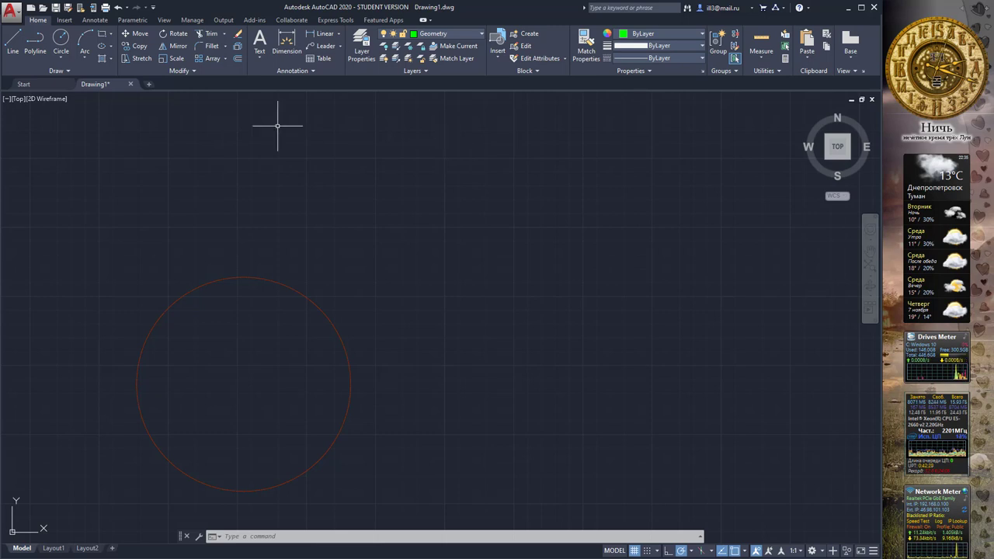
Step: Draw a green rectangle right of centre on the Geometry layer
click(101, 36)
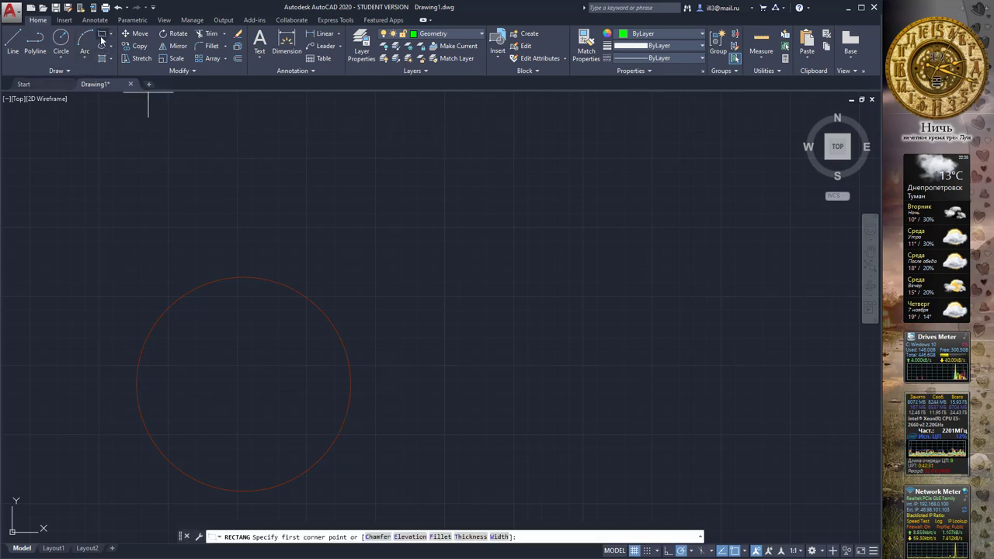
click(465, 184)
click(675, 319)
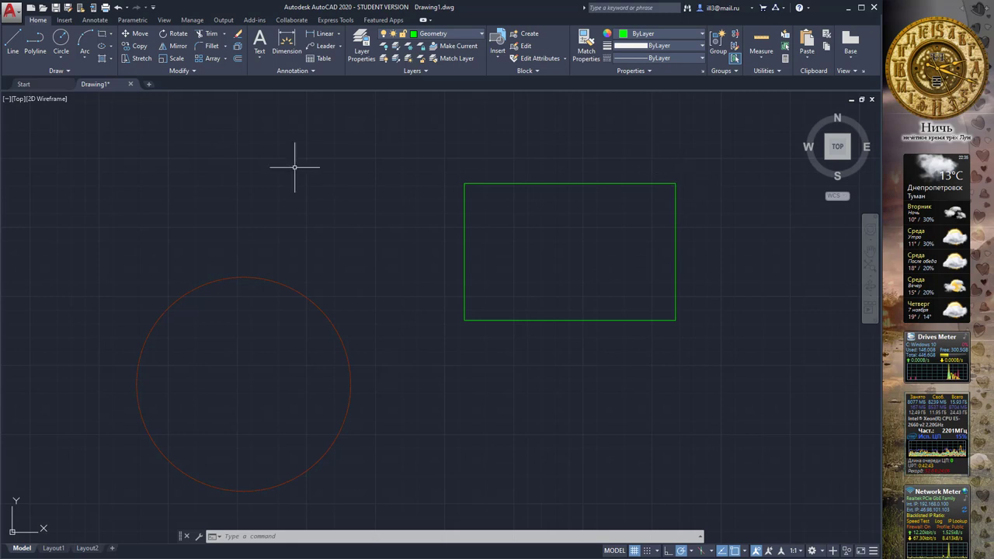
Step: Draw a small green circle above the red circle and bring back the Layer Properties Manager
click(67, 45)
click(302, 167)
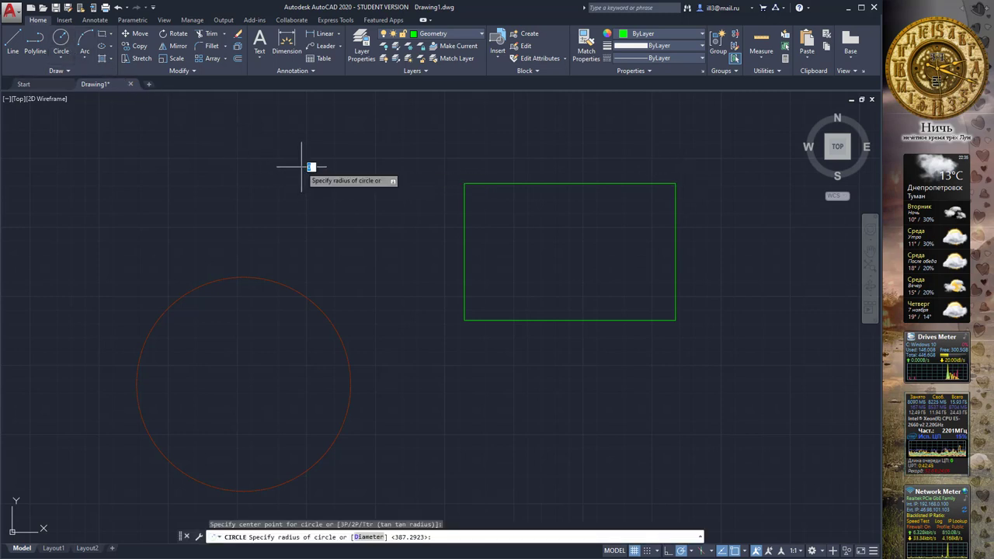
click(344, 205)
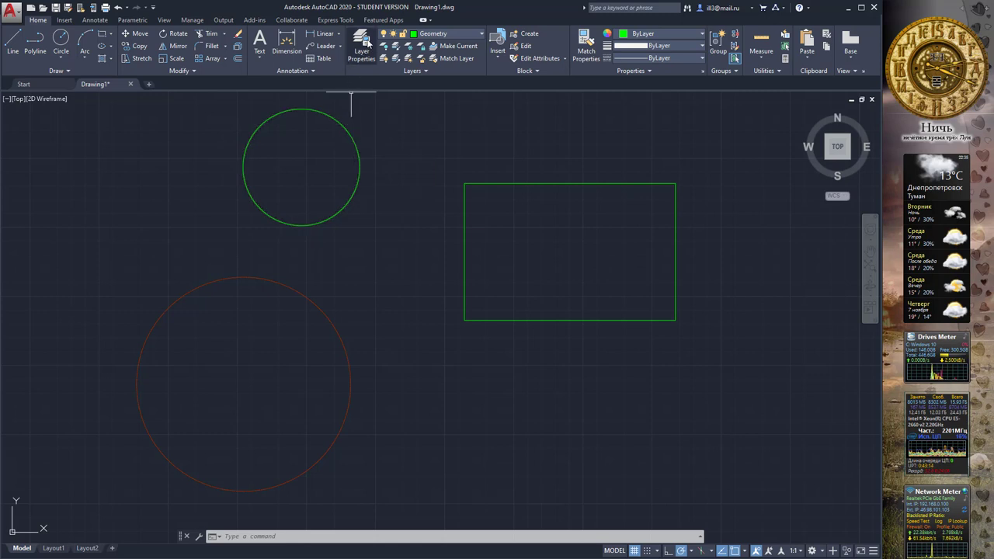
click(365, 53)
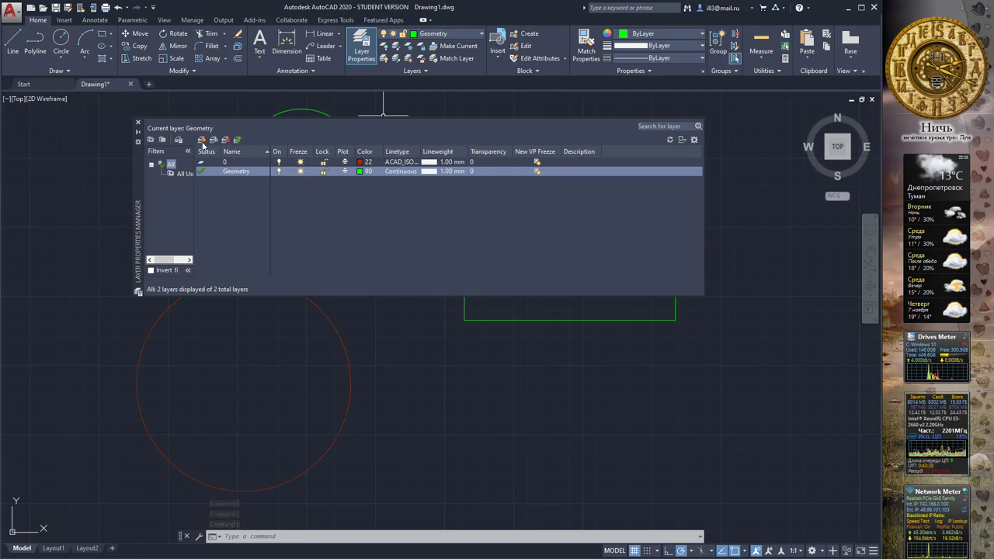
Step: Add new layers Layer1 through Layer6 to the layer list
click(202, 141)
click(202, 142)
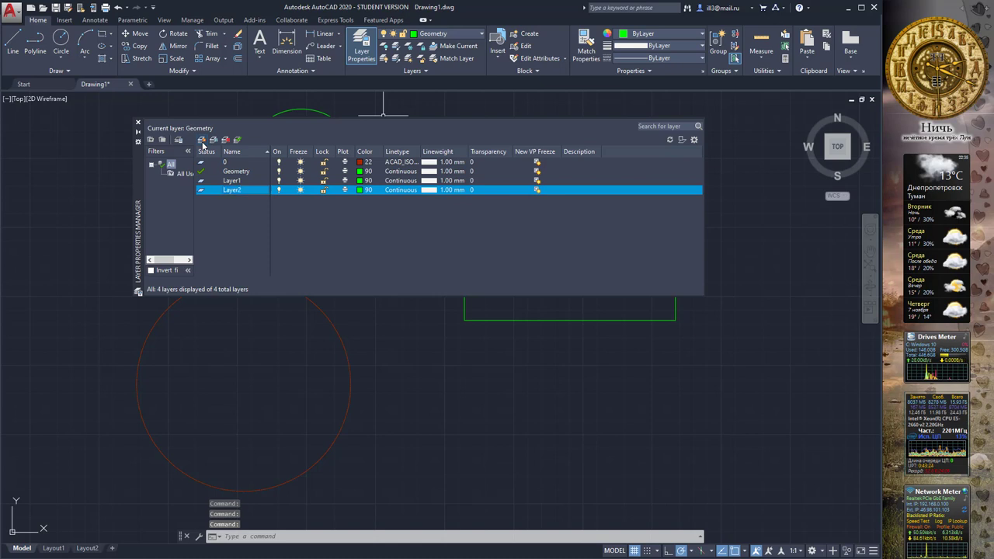
click(202, 142)
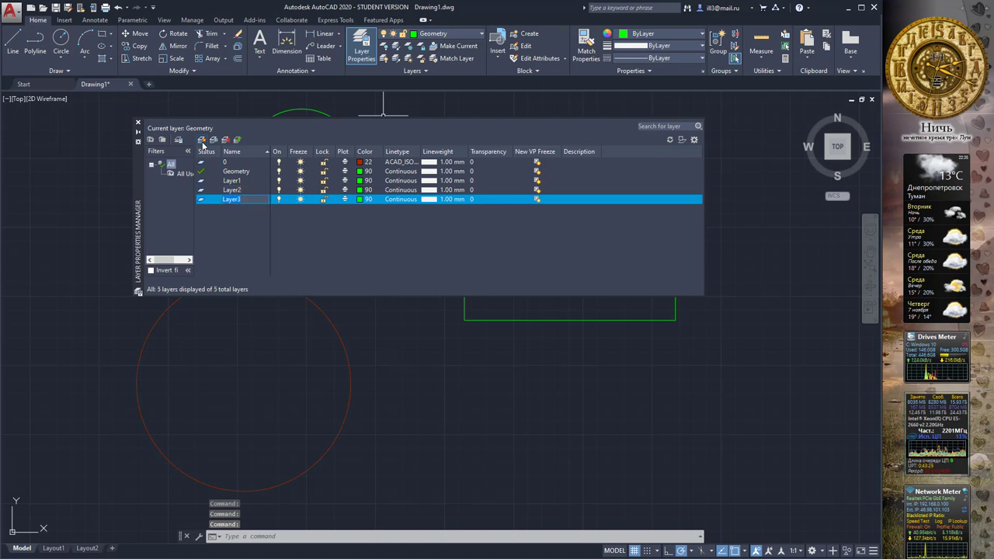
click(202, 141)
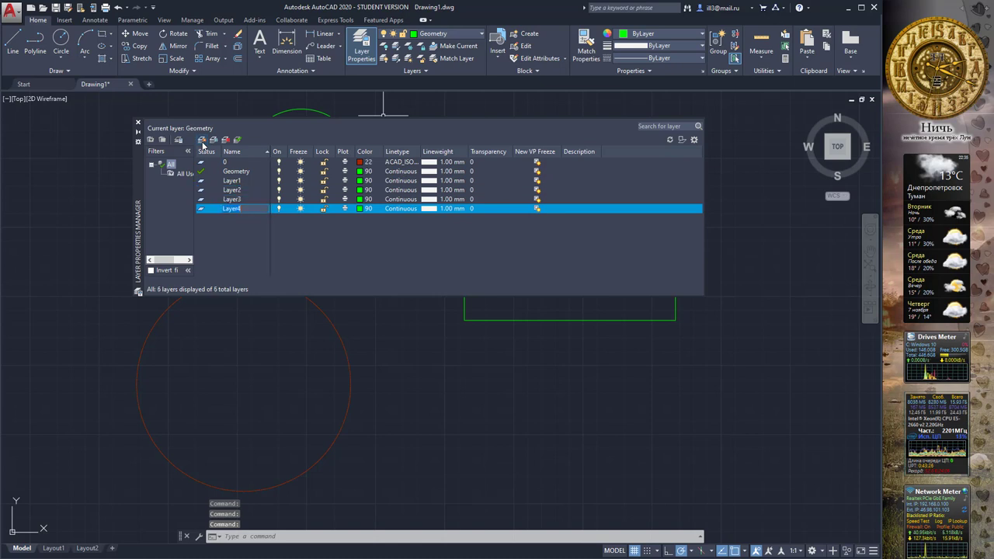
click(233, 181)
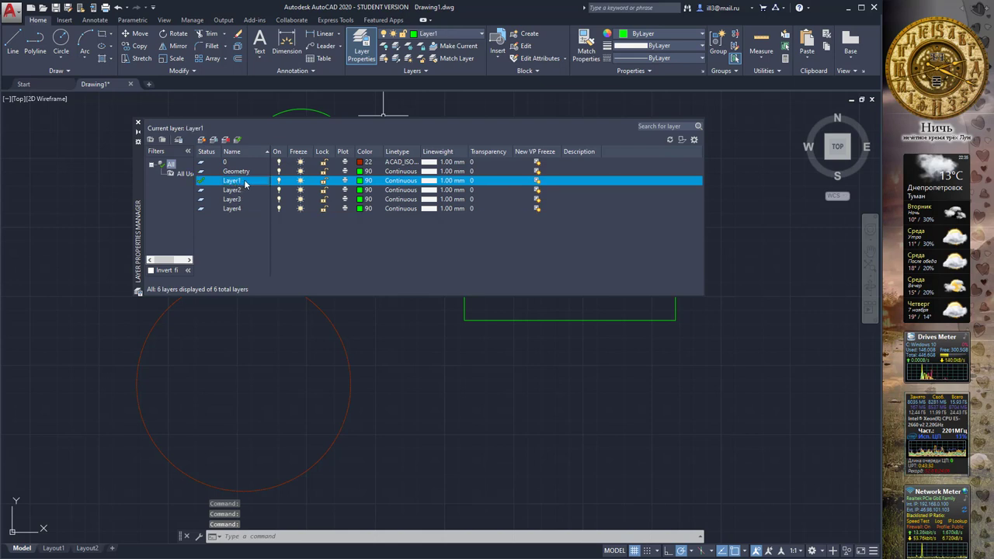
key(alt+n)
key(alt+n)
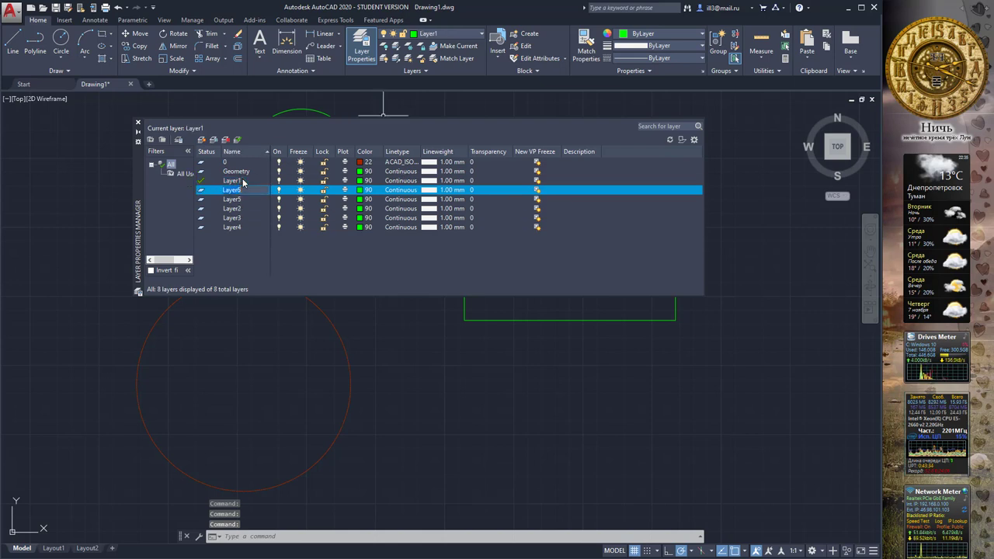
Step: Rename Layer1 to Cunstruction
right_click(242, 180)
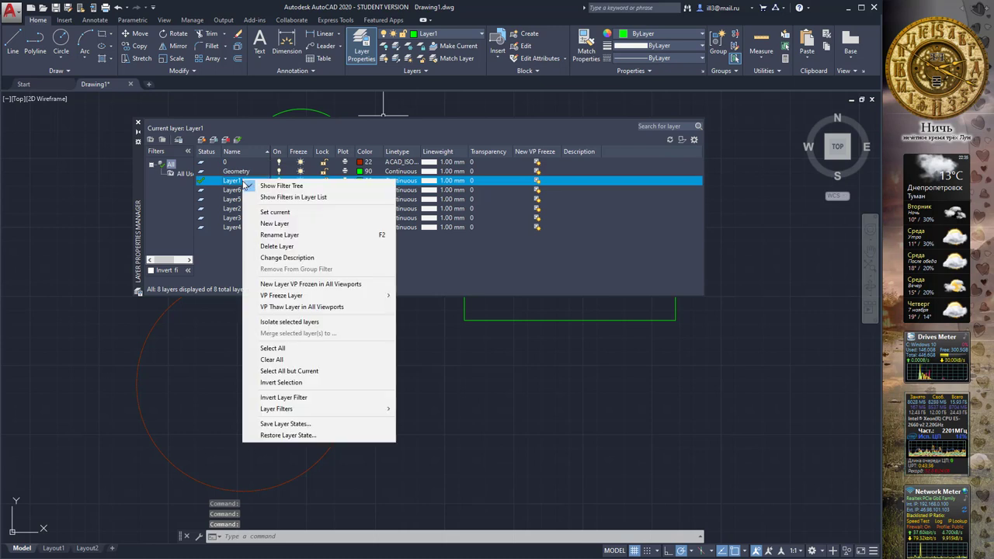
click(272, 235)
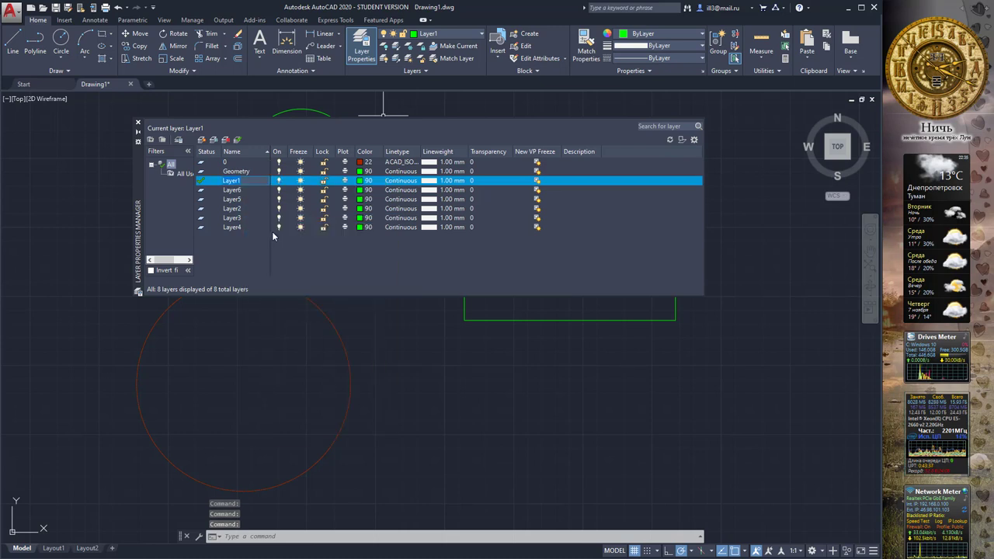
right_click(247, 185)
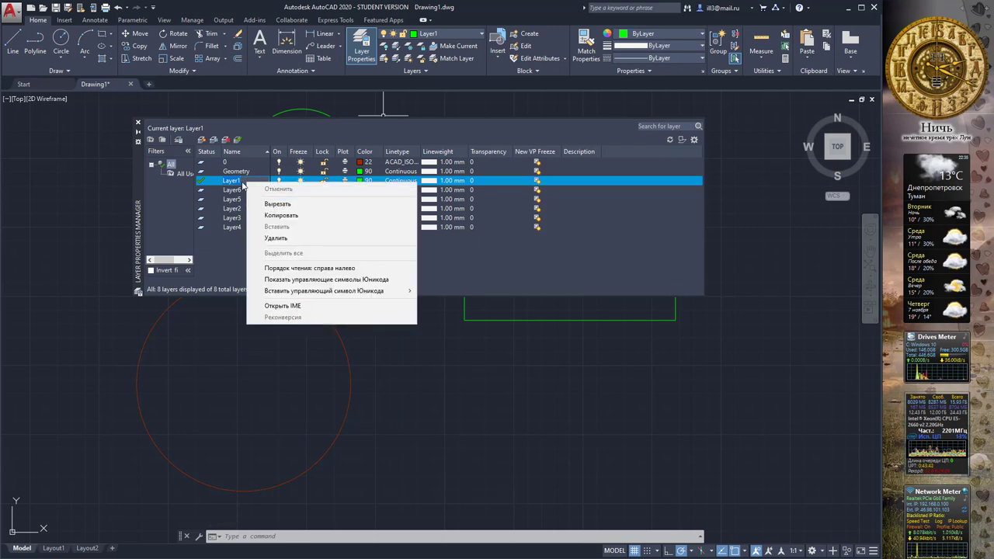
click(245, 180)
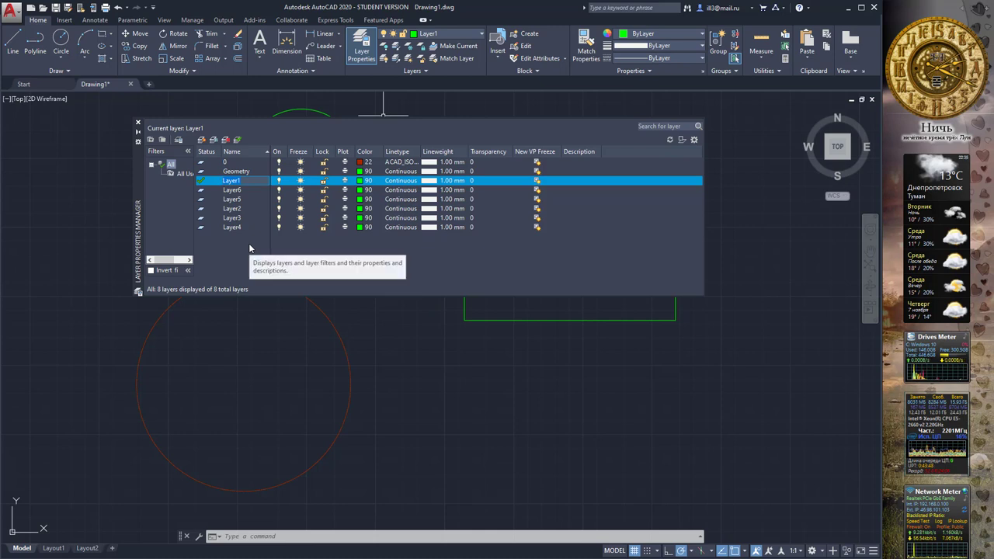
text(Cu)
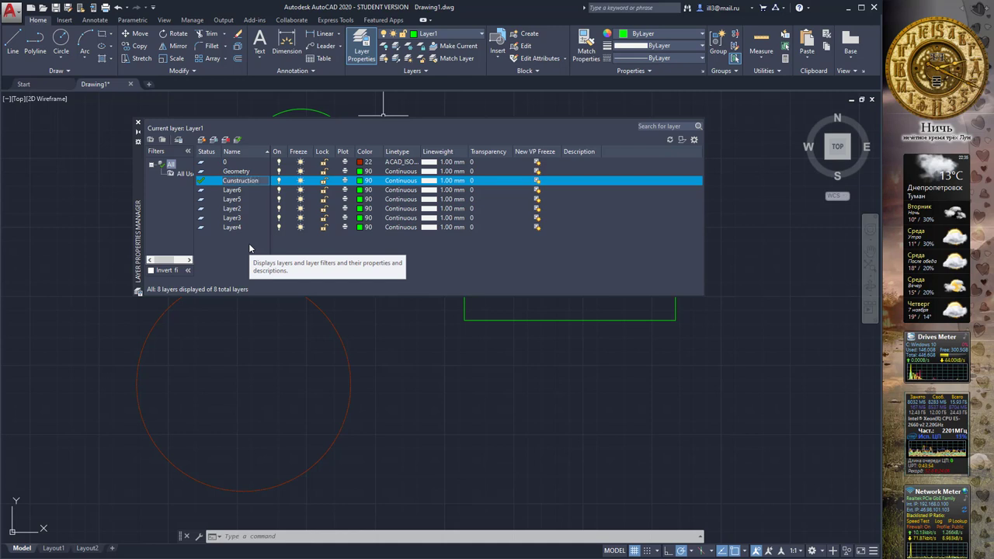
key(Return)
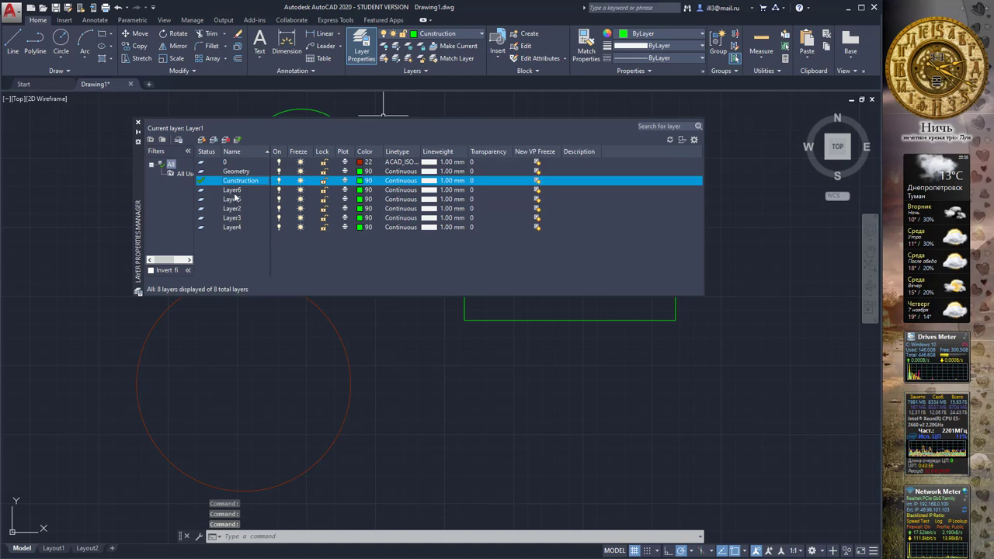
Step: Rename Layer6 to Dimention
click(233, 190)
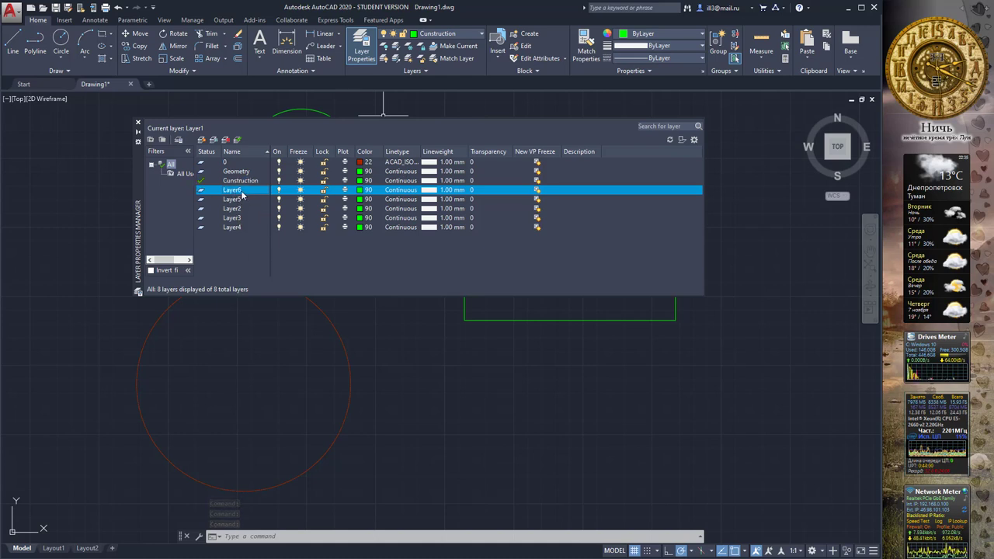
right_click(239, 194)
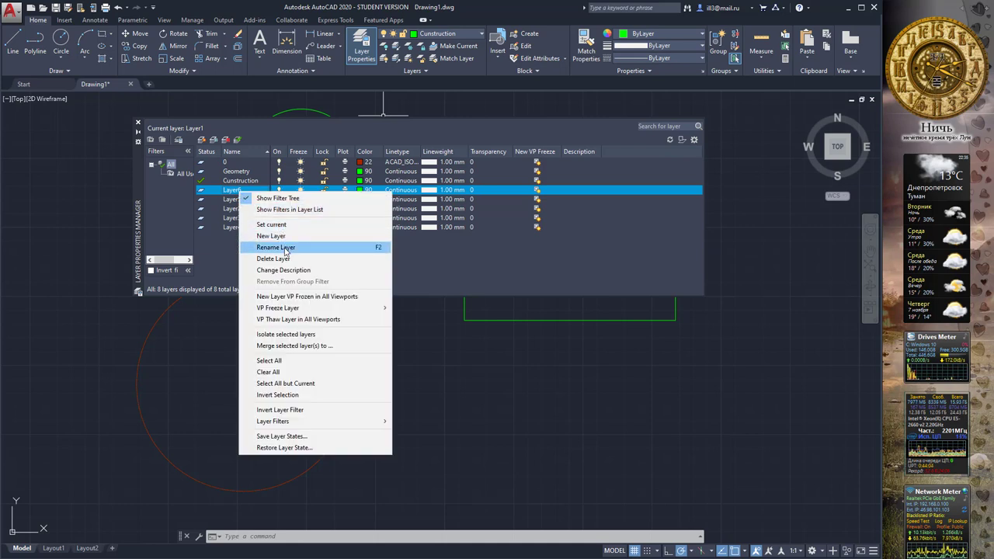
click(285, 247)
text(Dime)
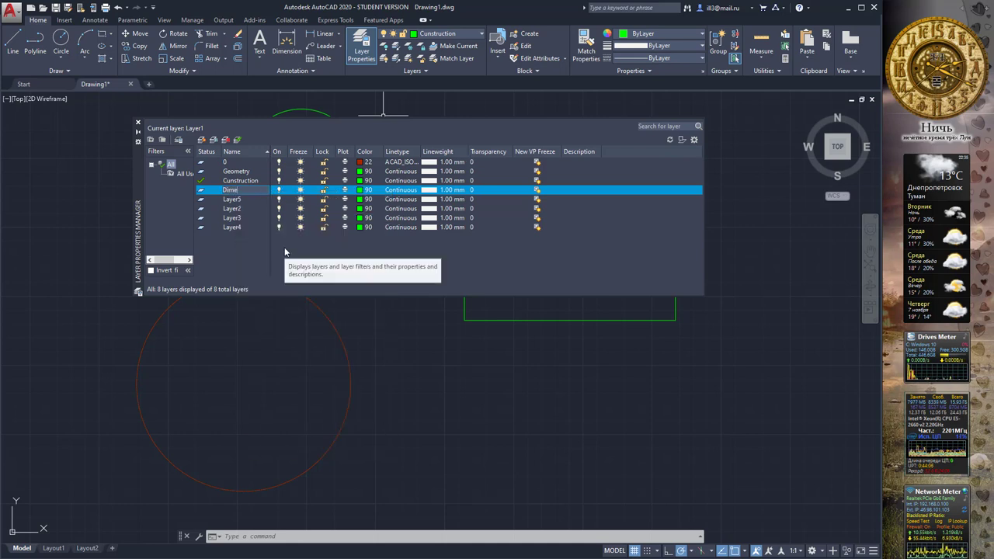
text(ntion)
key(Return)
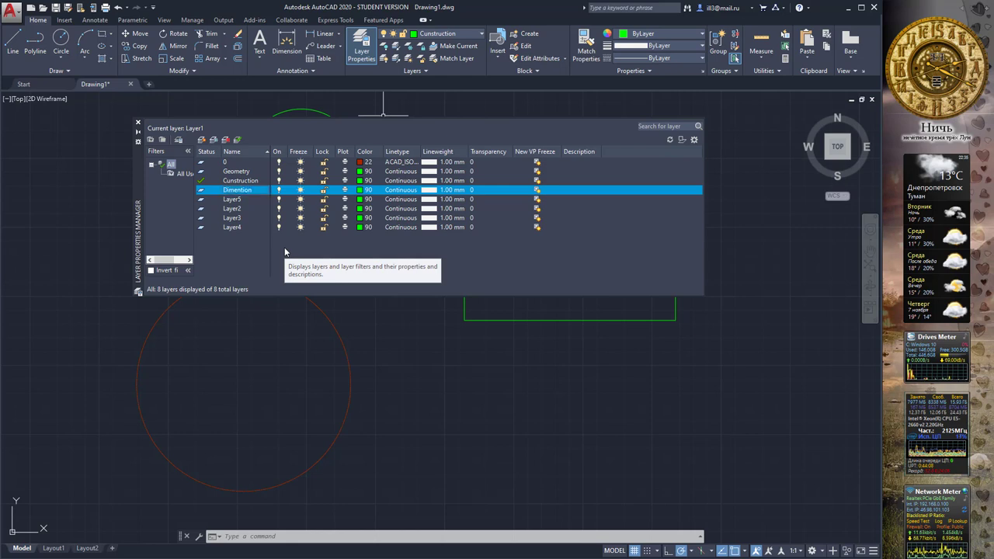
Step: Rename Layer5 to other geometry
click(236, 201)
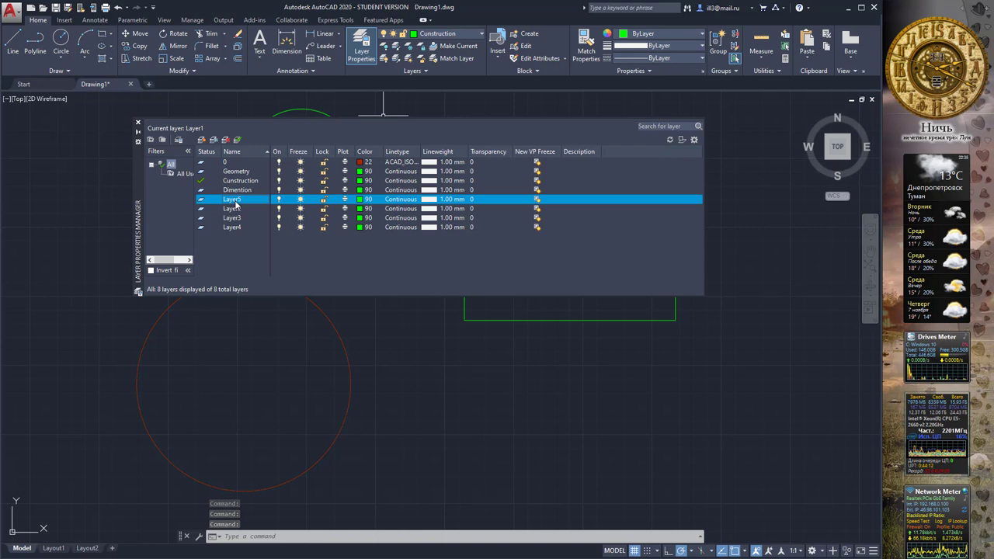
right_click(235, 203)
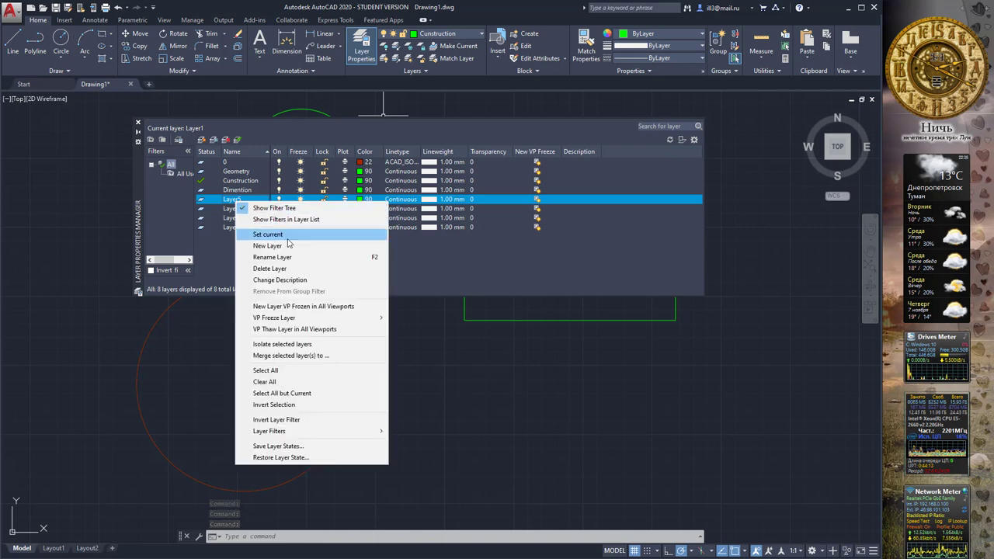
click(272, 256)
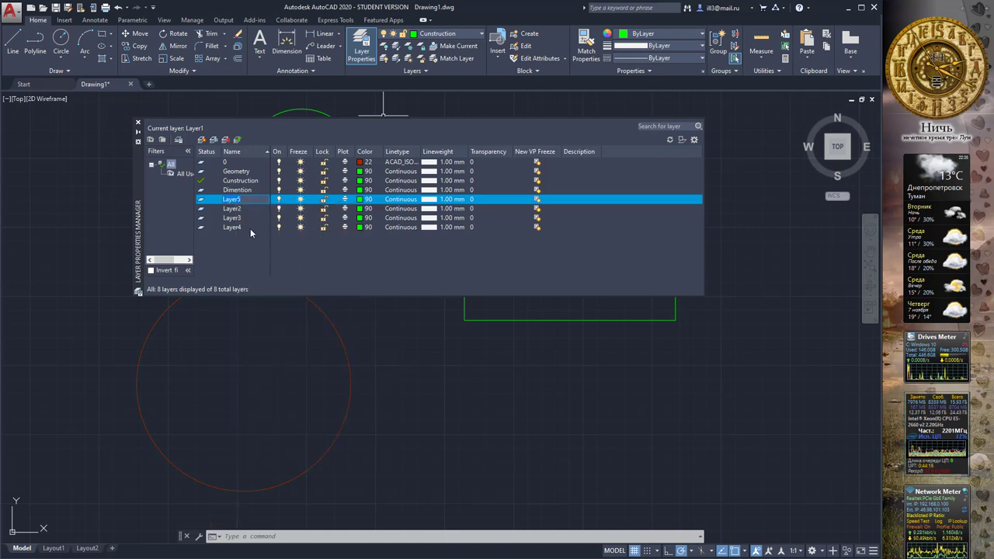
key(BackSpace)
key(BackSpace)
key(BackSpace)
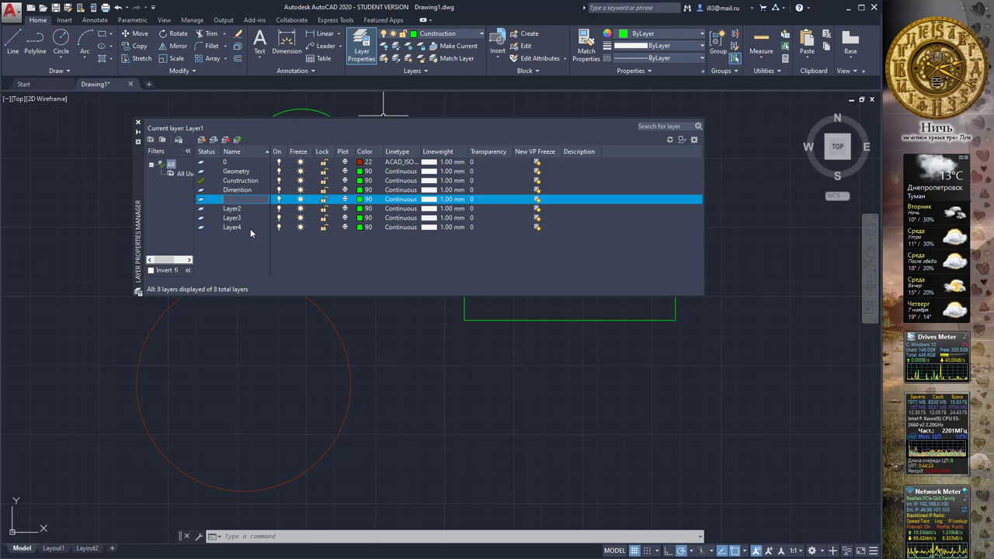
text(othe)
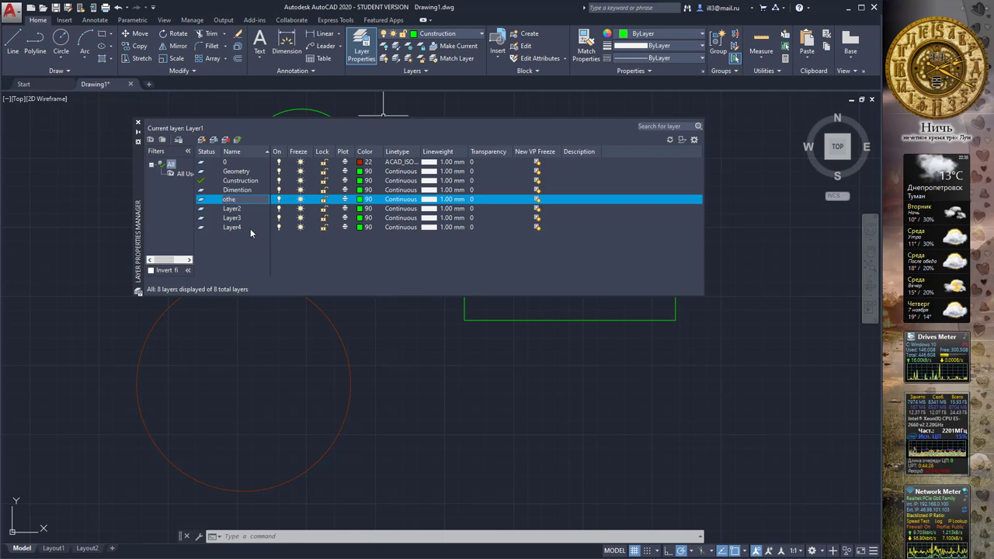
text(r gr)
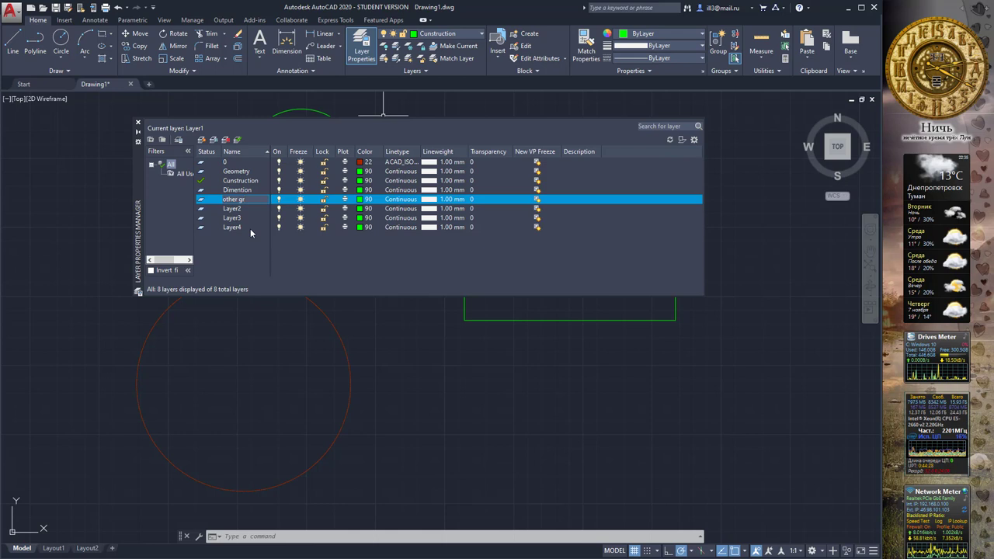
key(BackSpace)
text(eome)
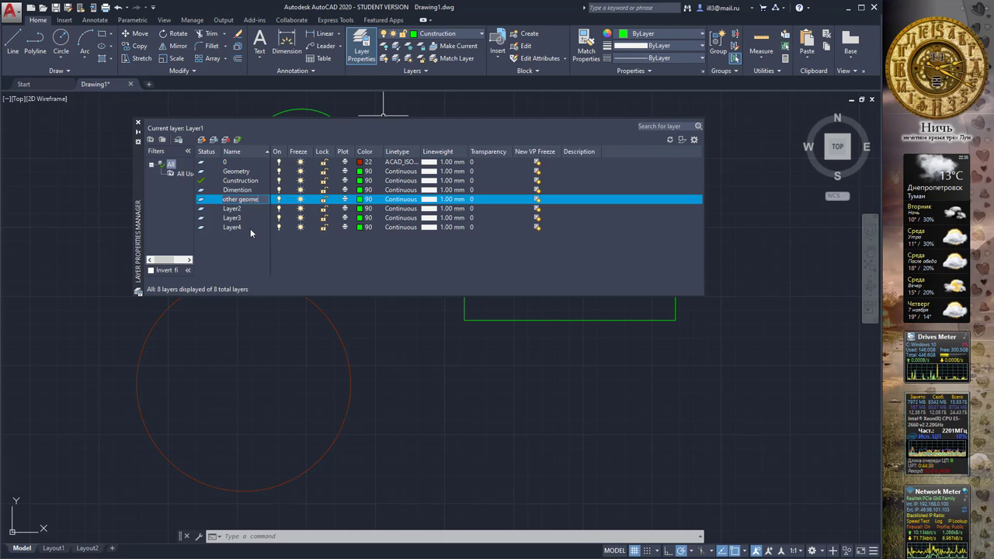
text(try)
key(Return)
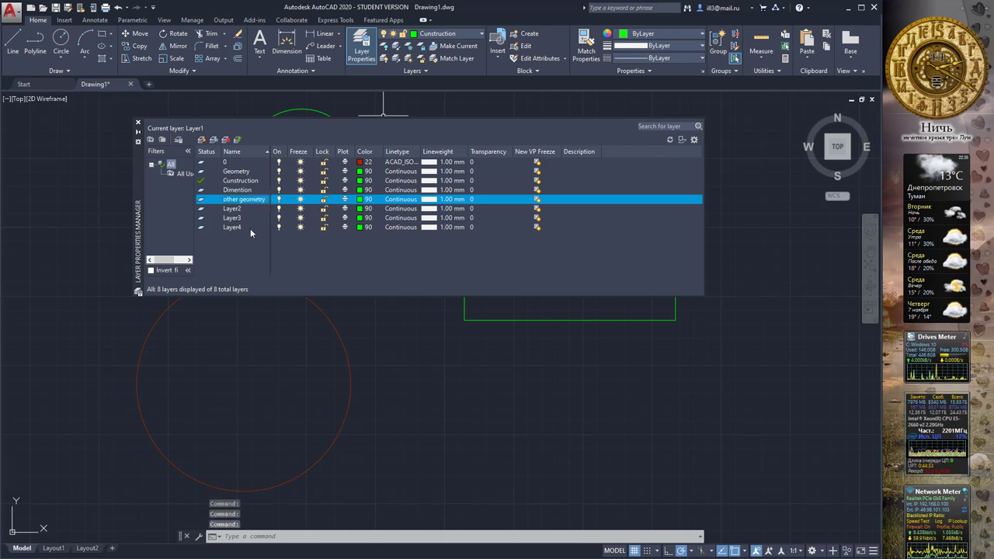
Step: Rename Layer2 to Paper Frame
click(233, 209)
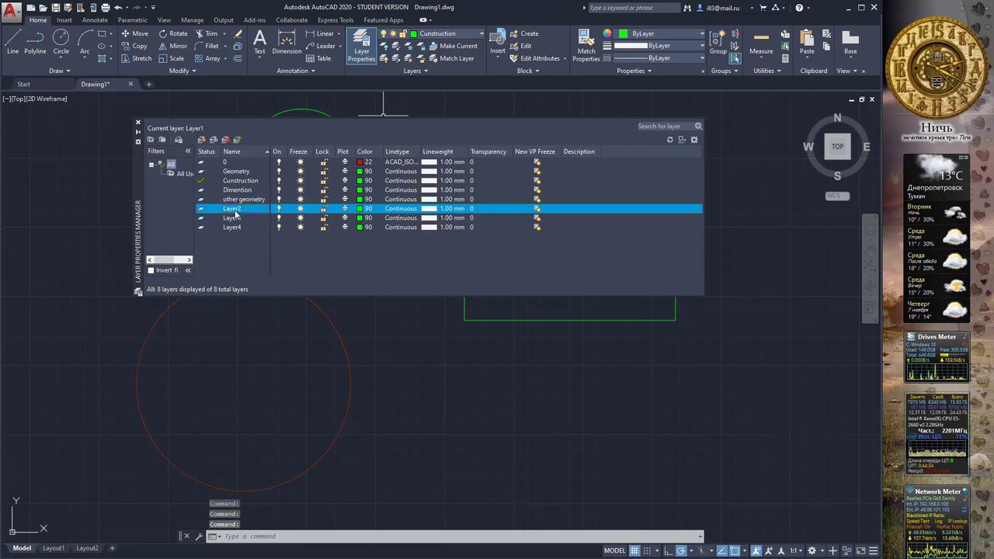
right_click(235, 217)
click(281, 269)
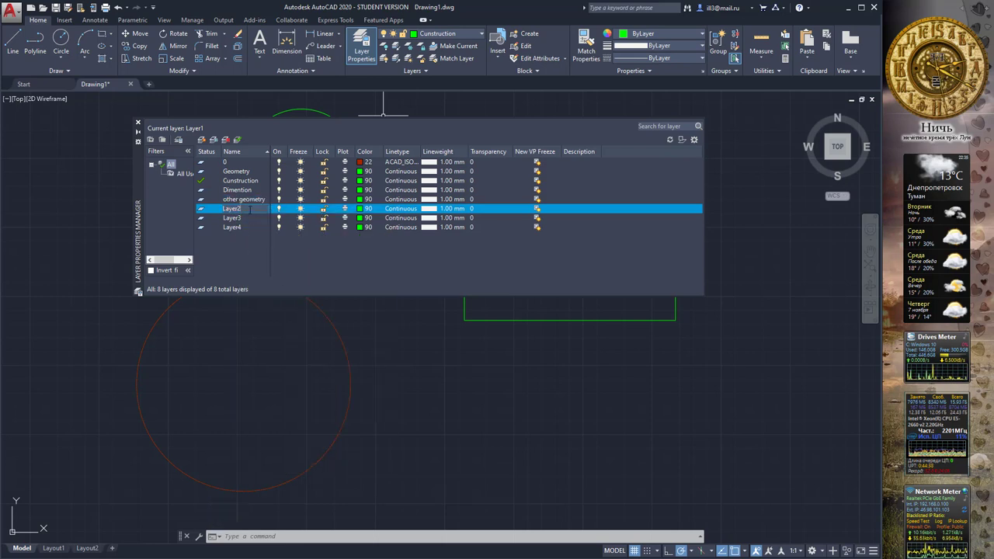
key(BackSpace)
key(BackSpace)
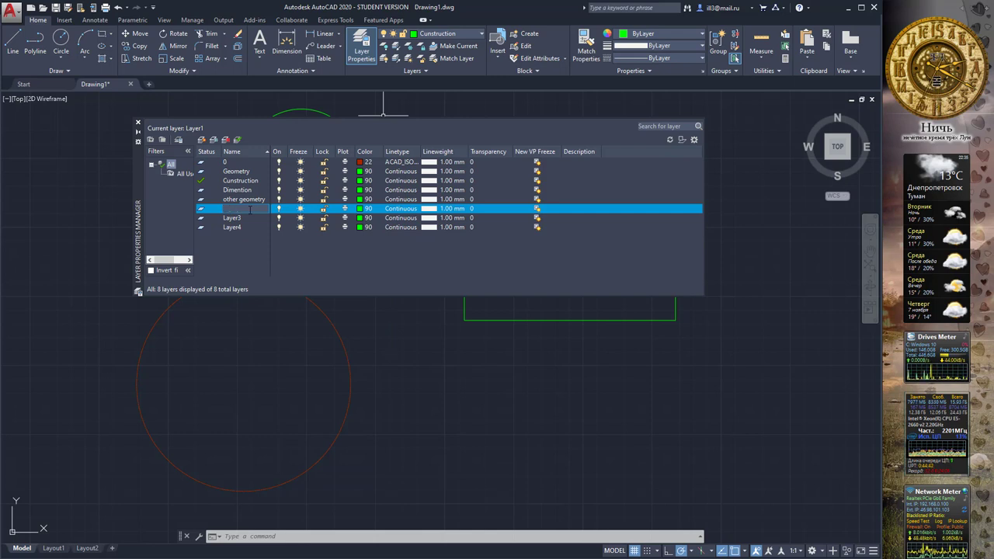
text(Pap)
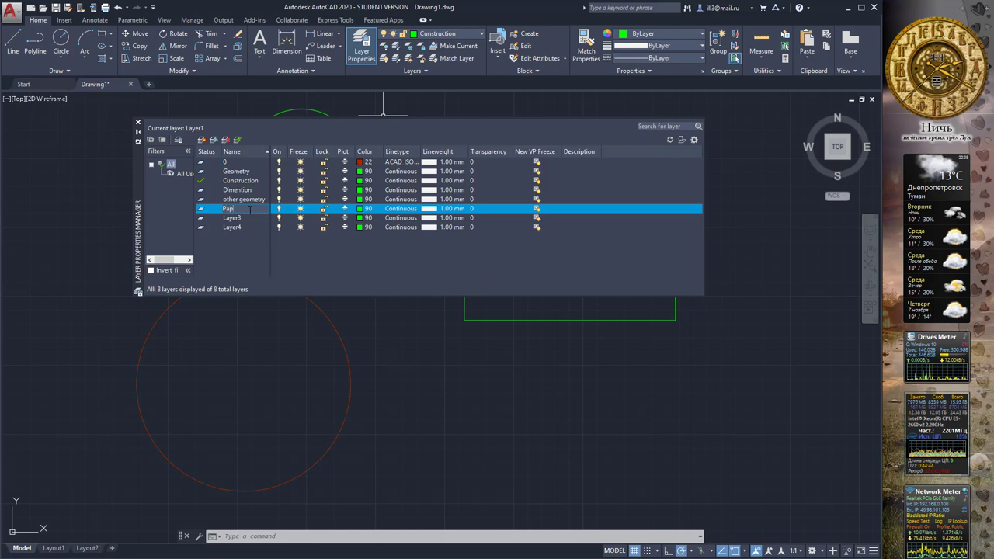
text(er)
text( Fram)
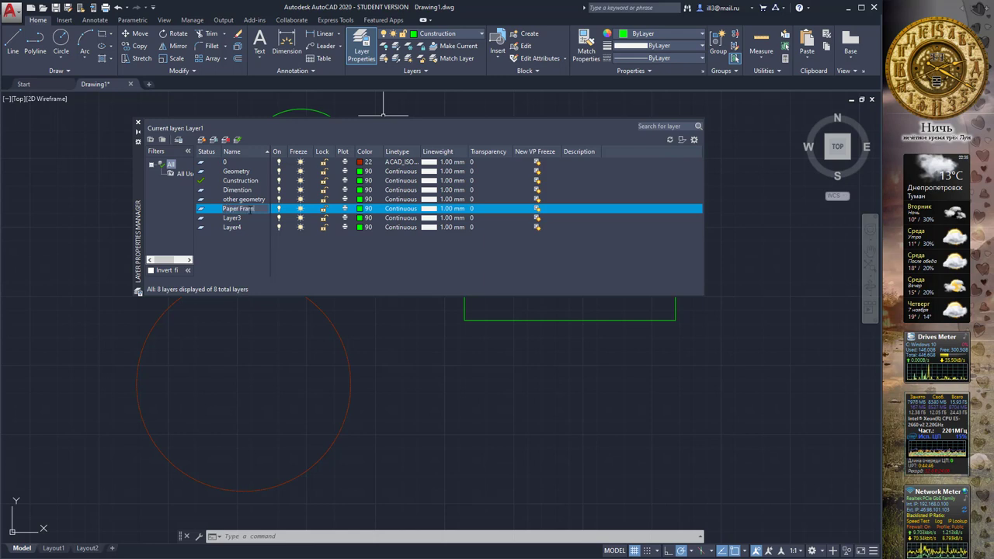
text(e)
key(Return)
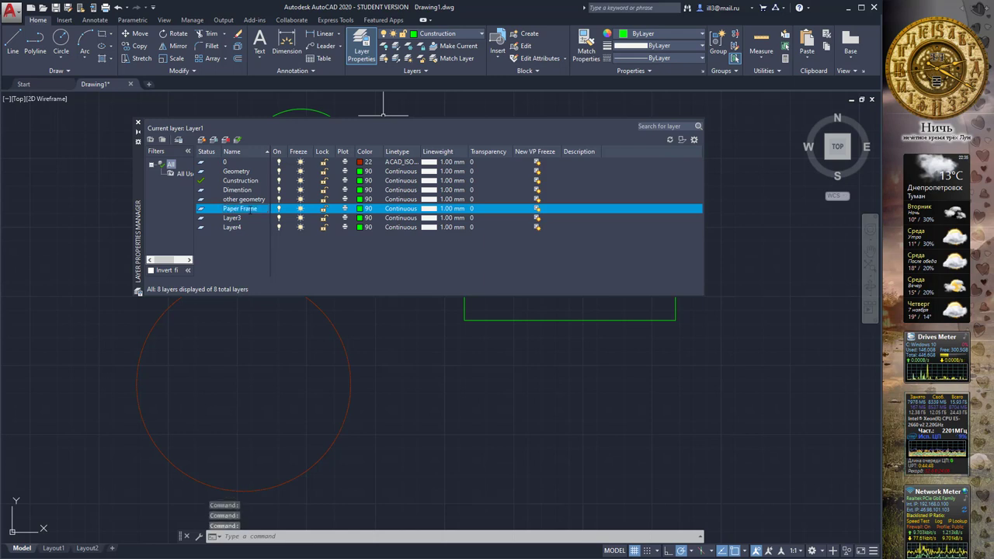
key(Return)
key(Return)
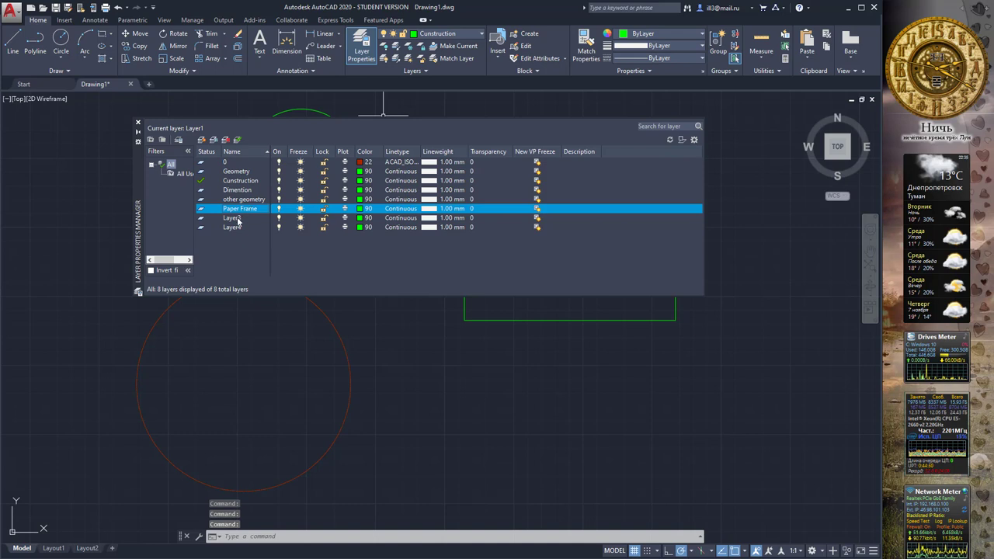
Step: Delete Layer3 and Layer4, leaving 0, Cunstruction, Dimention, Geometry, other geometry and Paper Frame
click(236, 220)
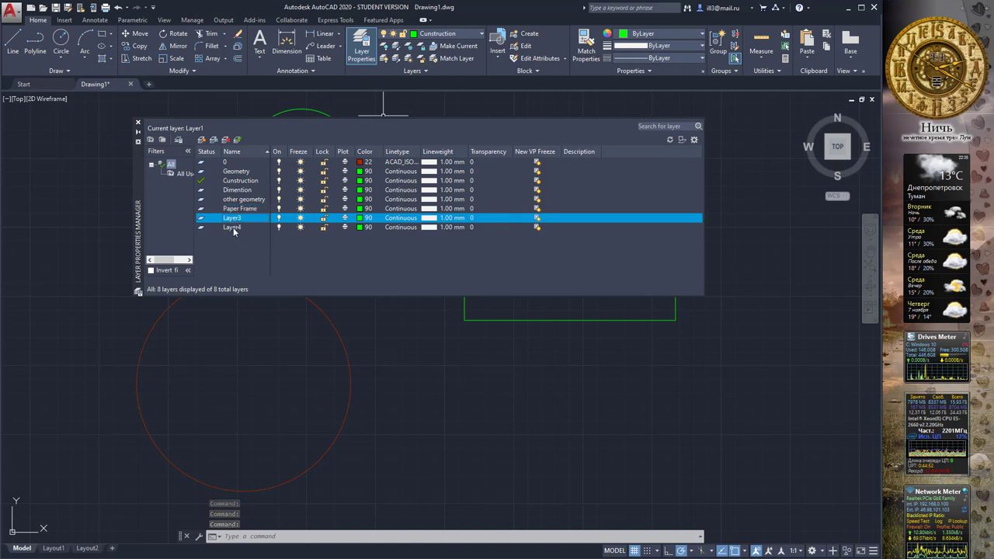
shift+click(234, 227)
right_click(234, 229)
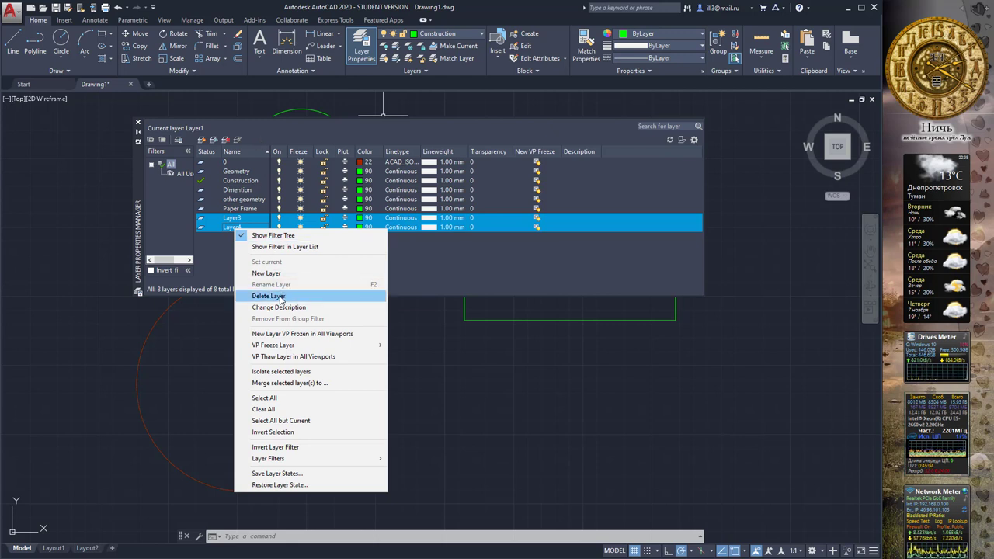
click(280, 296)
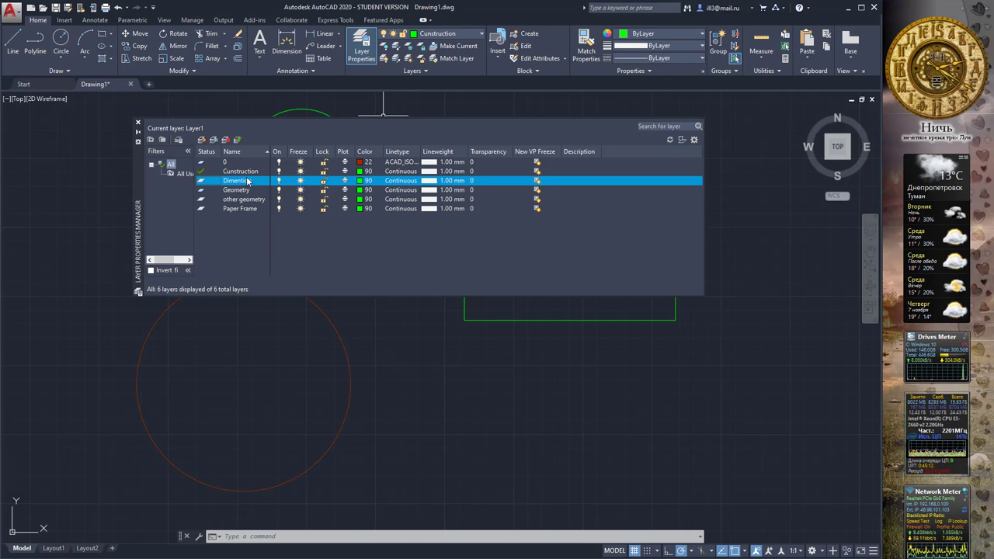
Step: Set the Cunstruction layer's colour to yellow, index 50
click(247, 172)
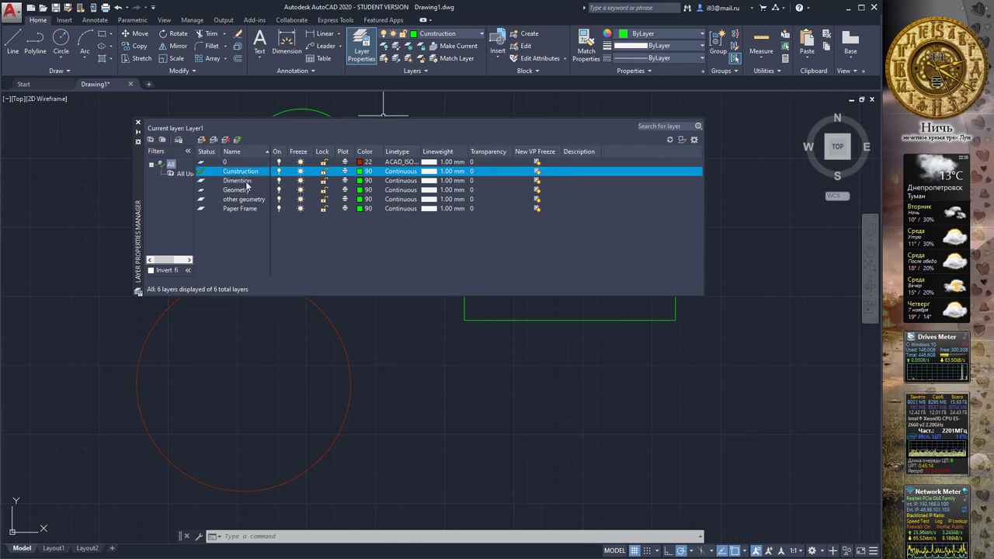
click(247, 181)
click(248, 191)
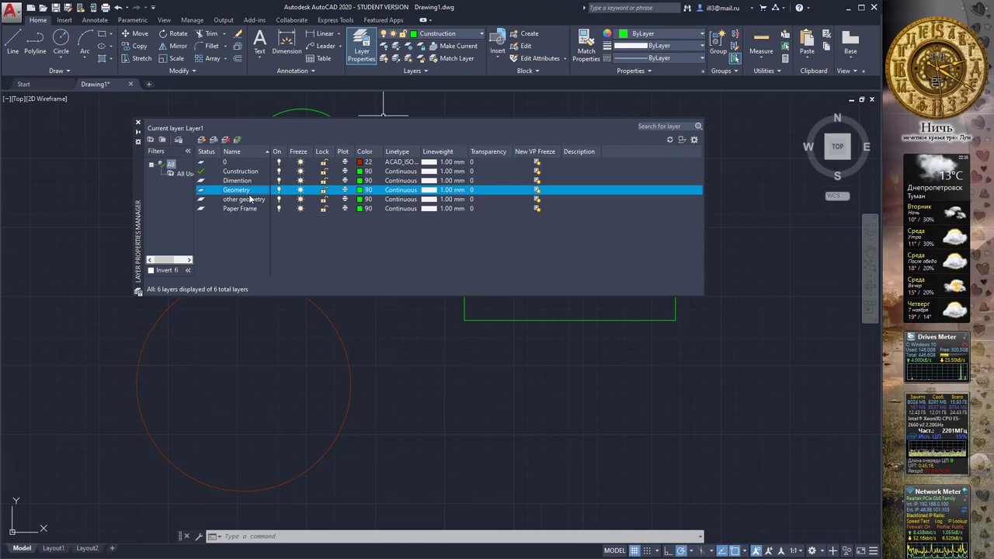
click(247, 173)
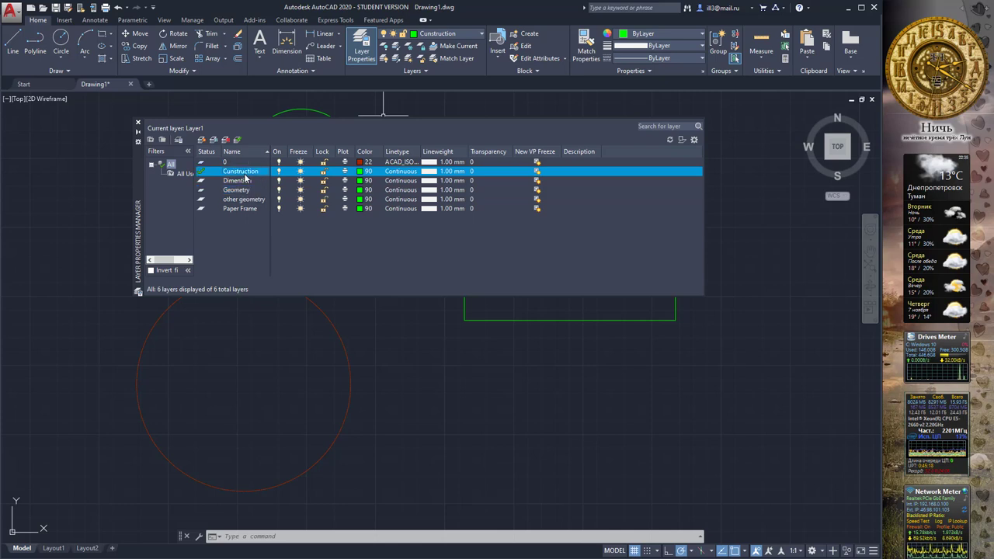
click(362, 172)
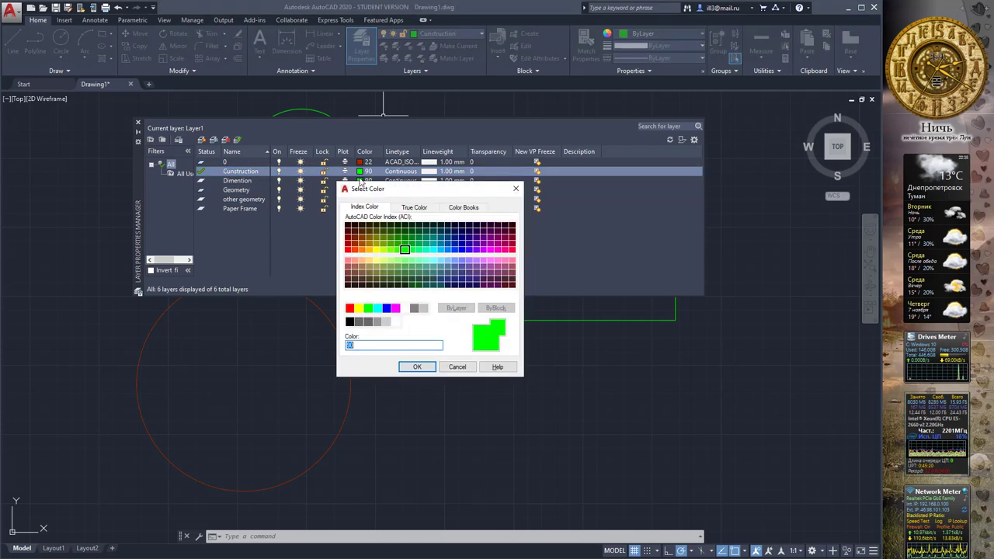
click(376, 250)
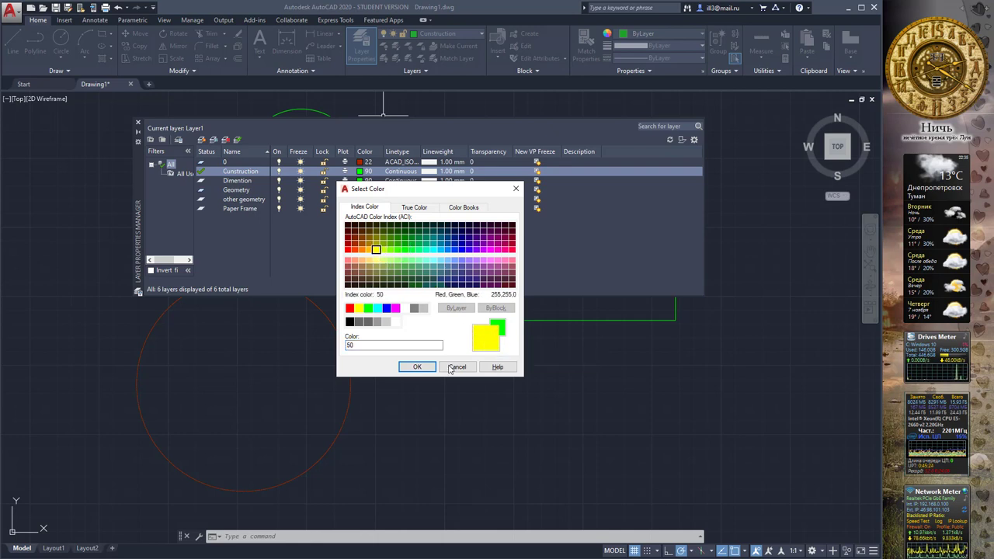
click(411, 366)
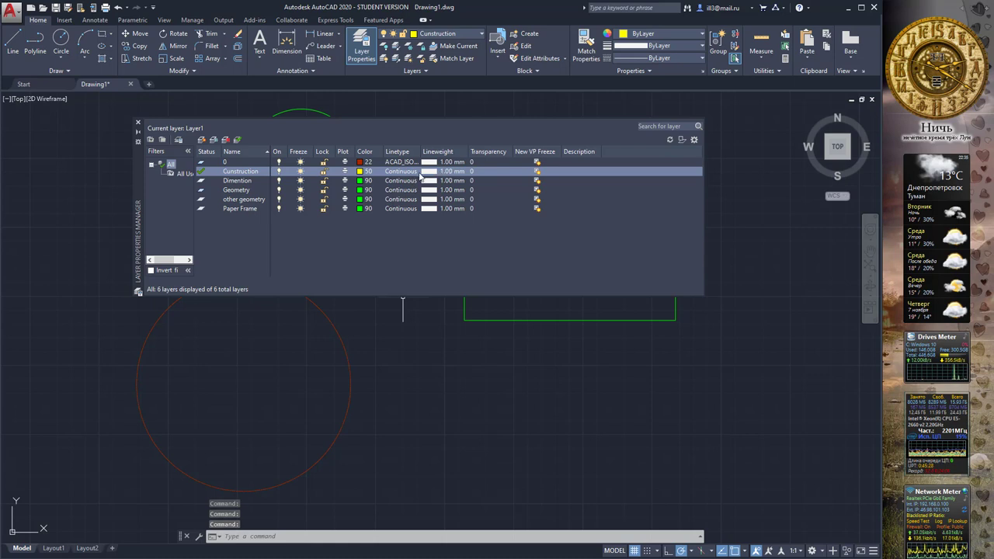
Step: Give Cunstruction a 0.00 mm lineweight and autofit the Lineweight and Linetype columns
click(457, 172)
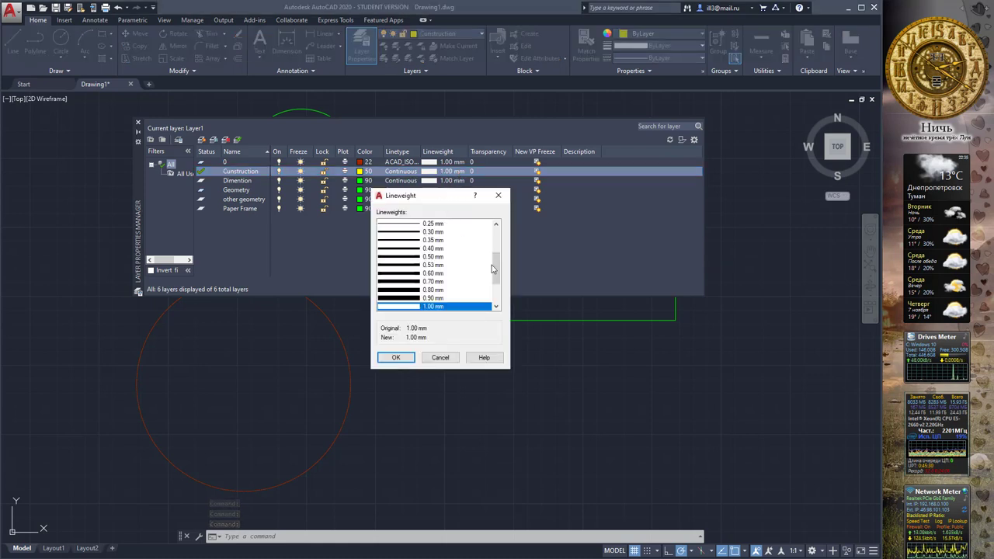
drag(491, 268, 491, 244)
click(443, 233)
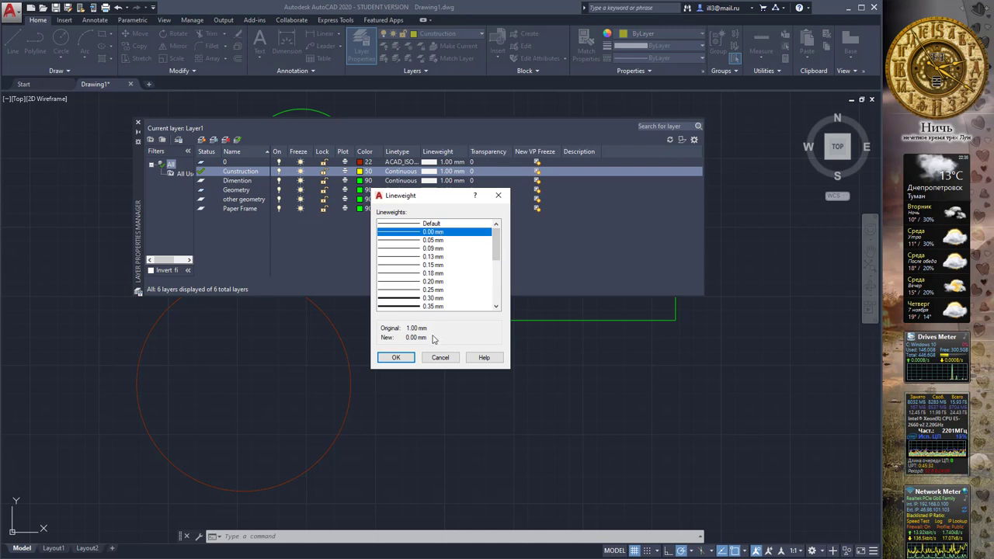
click(404, 358)
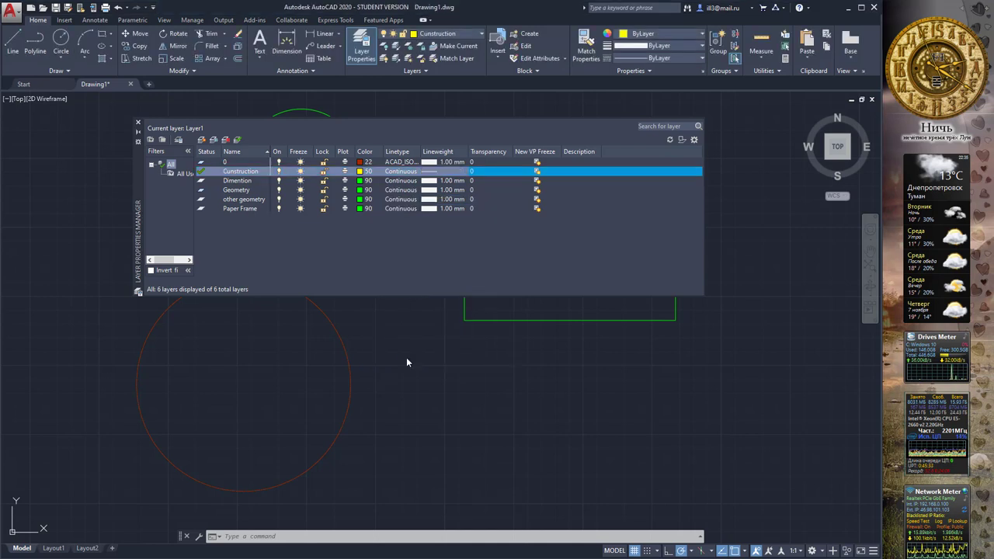
double_click(469, 153)
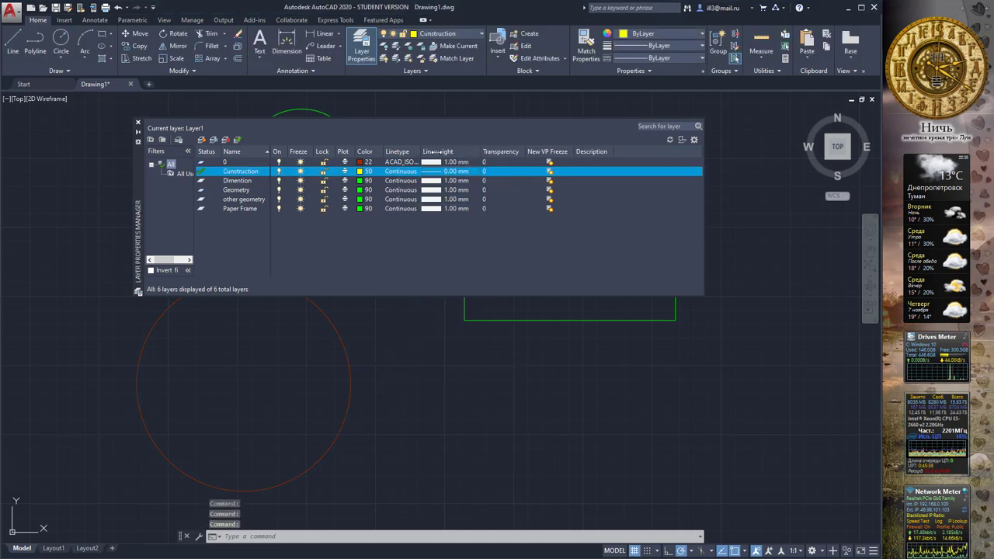
double_click(435, 152)
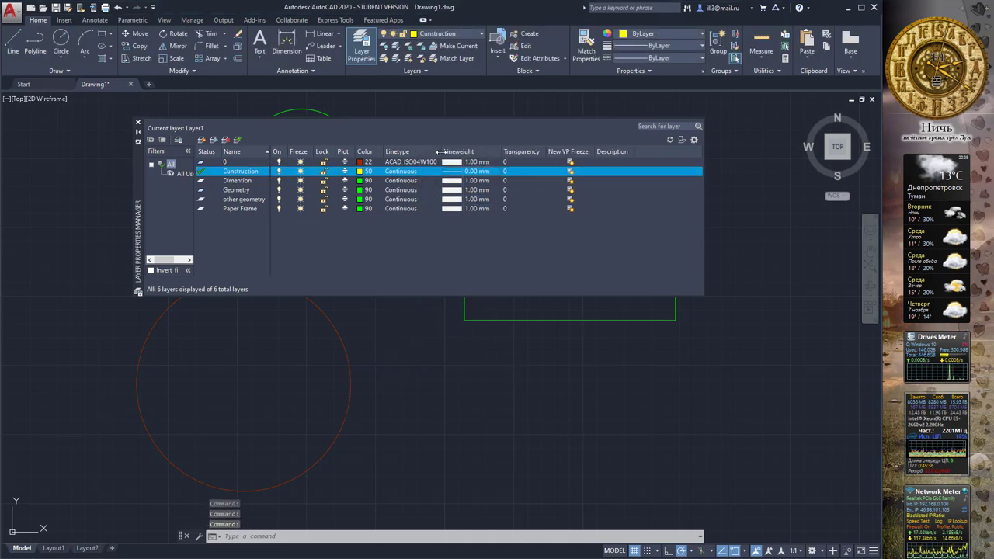
Step: Check the Dimention layer's lineweight, keeping it at 1.00 mm
click(253, 183)
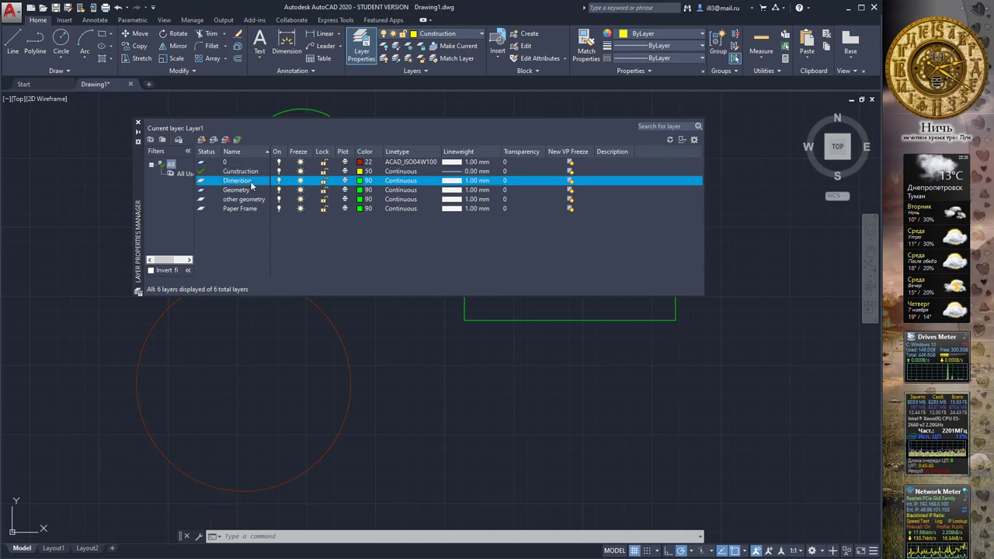
click(460, 181)
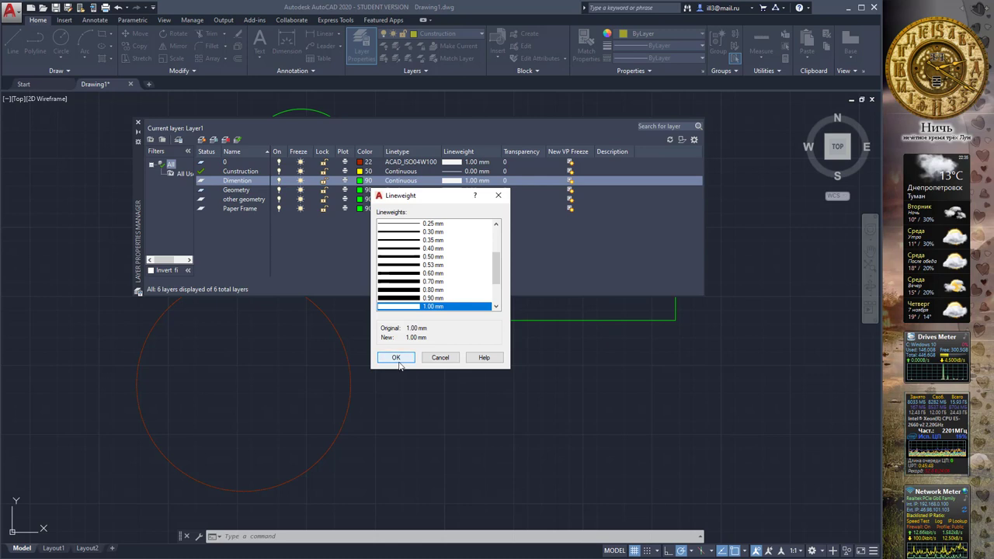
click(396, 358)
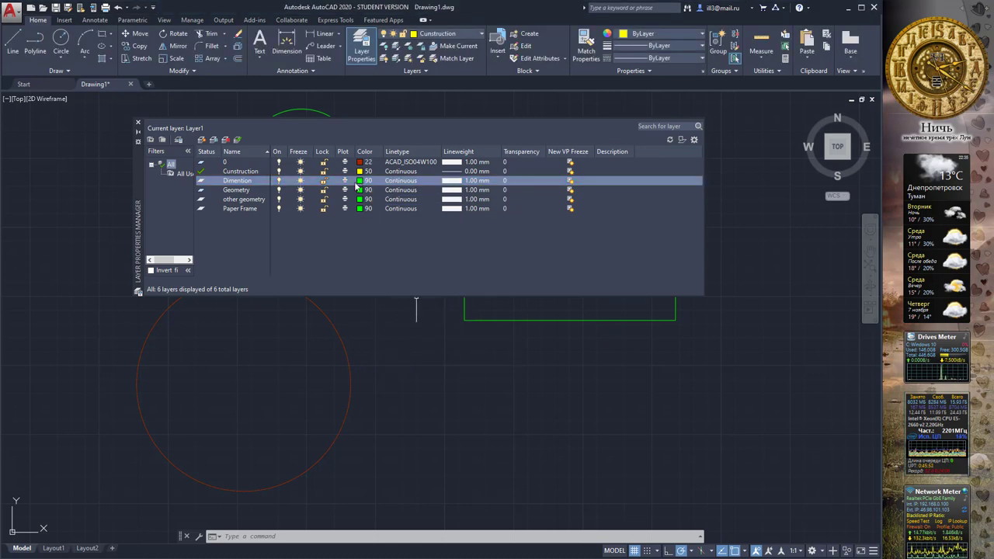
Step: Set the Geometry layer's colour to red, index 10
click(299, 192)
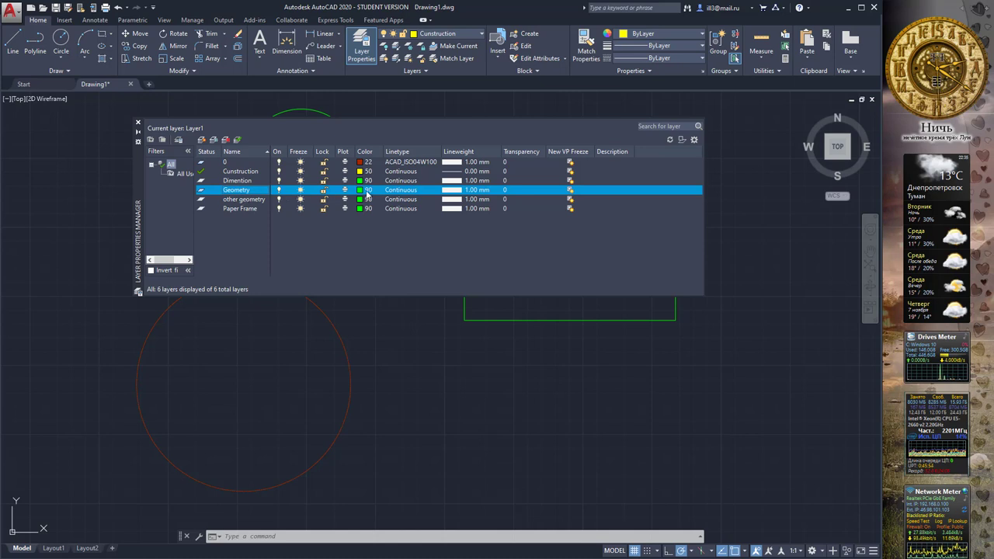
click(361, 191)
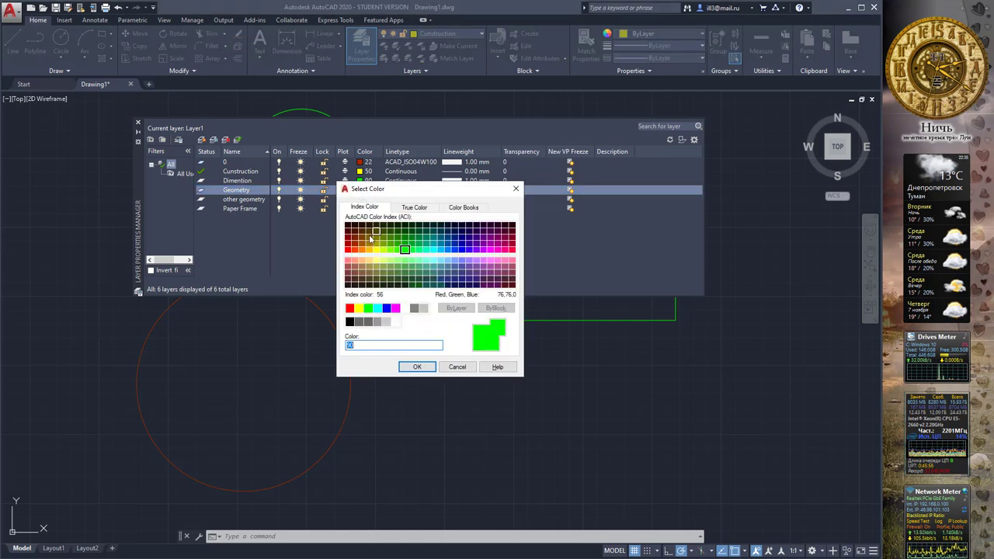
click(348, 249)
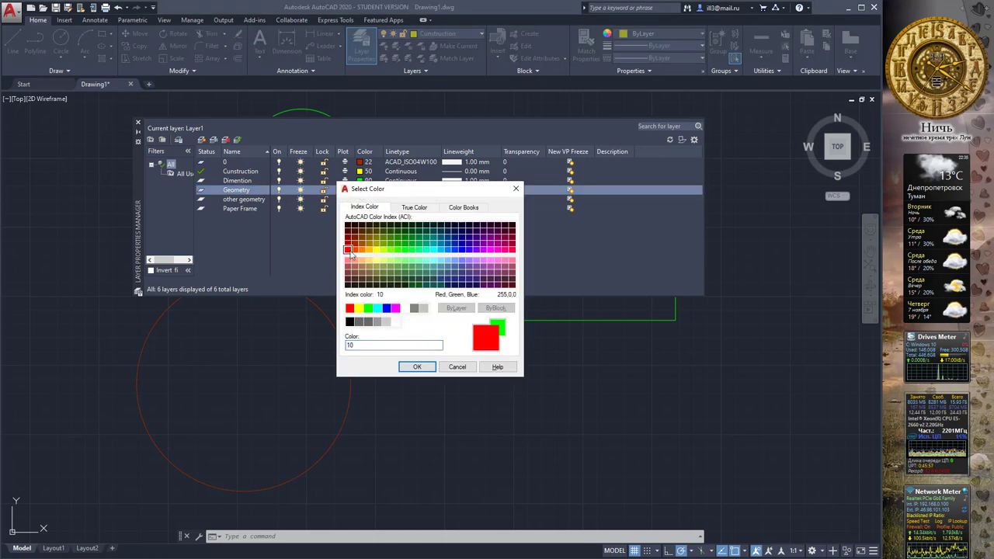
click(417, 366)
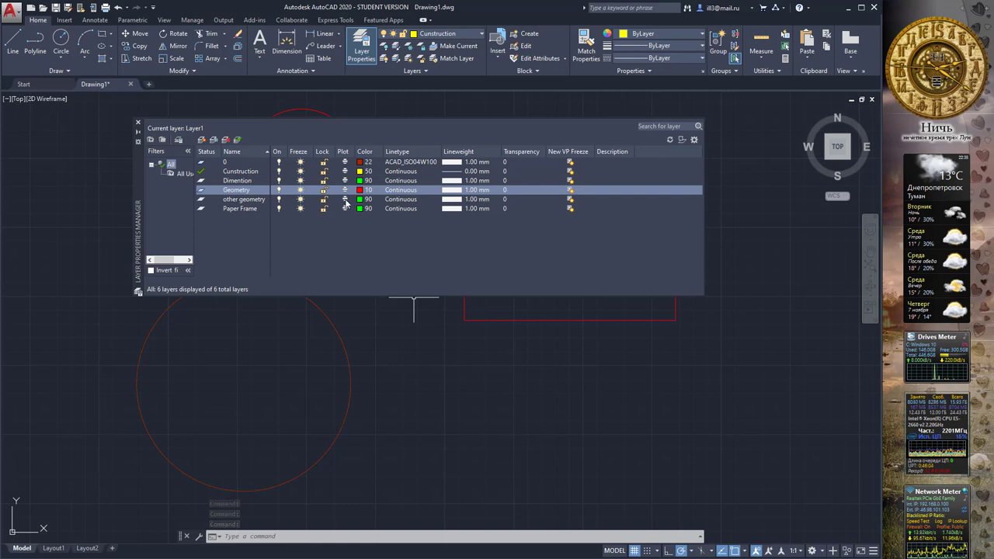
Step: Set the other geometry layer's colour to orange, index 30
click(260, 199)
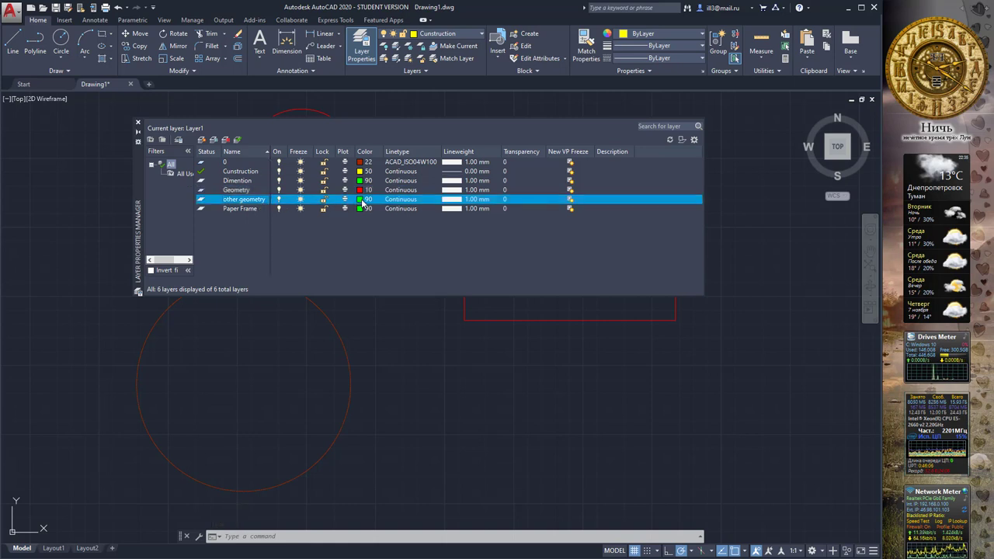
click(360, 199)
click(370, 250)
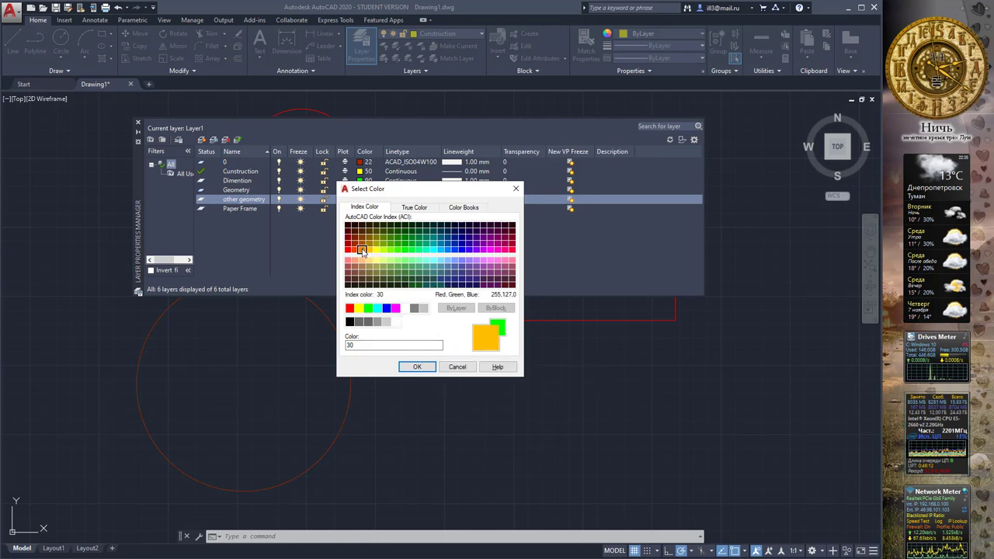
click(361, 249)
click(417, 366)
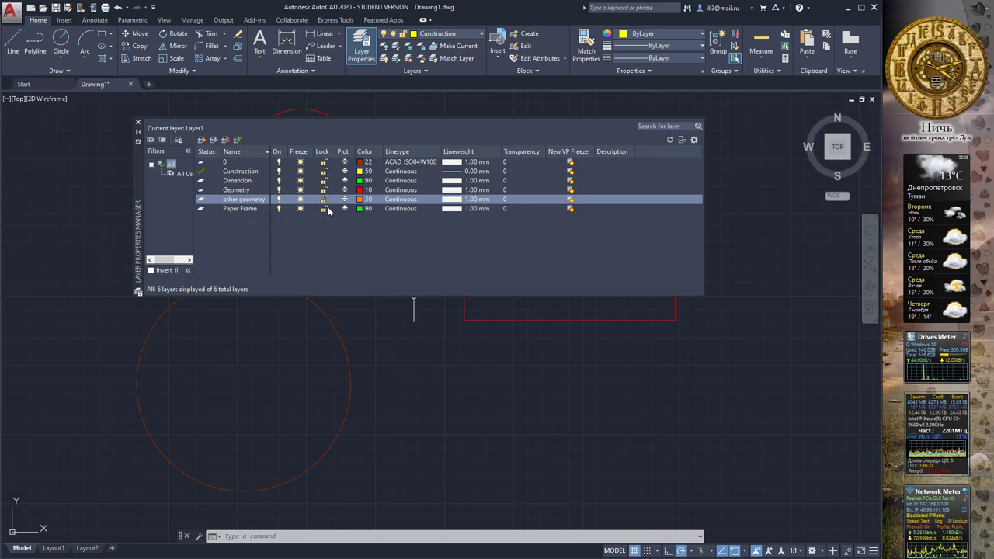
Step: Set the Paper Frame layer's colour to white
click(362, 209)
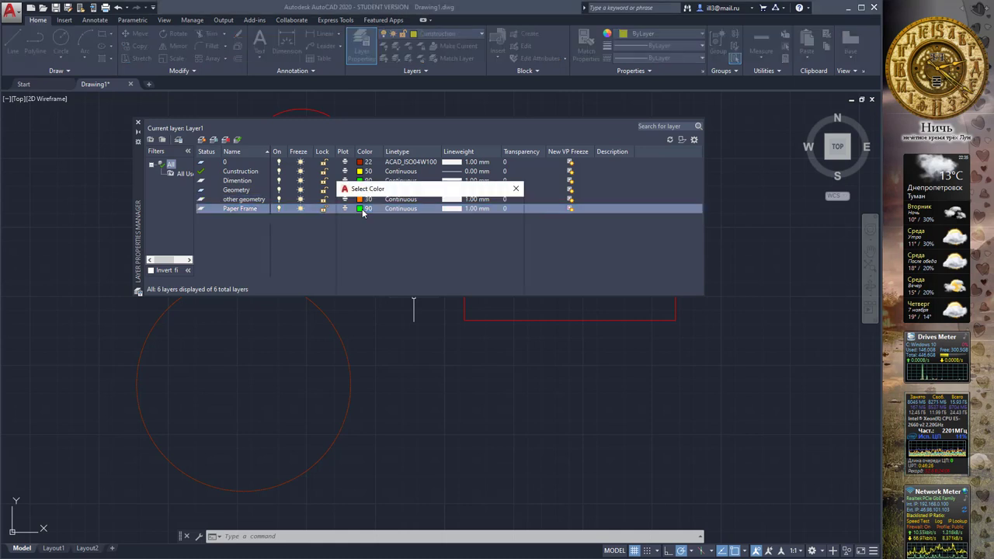
click(403, 311)
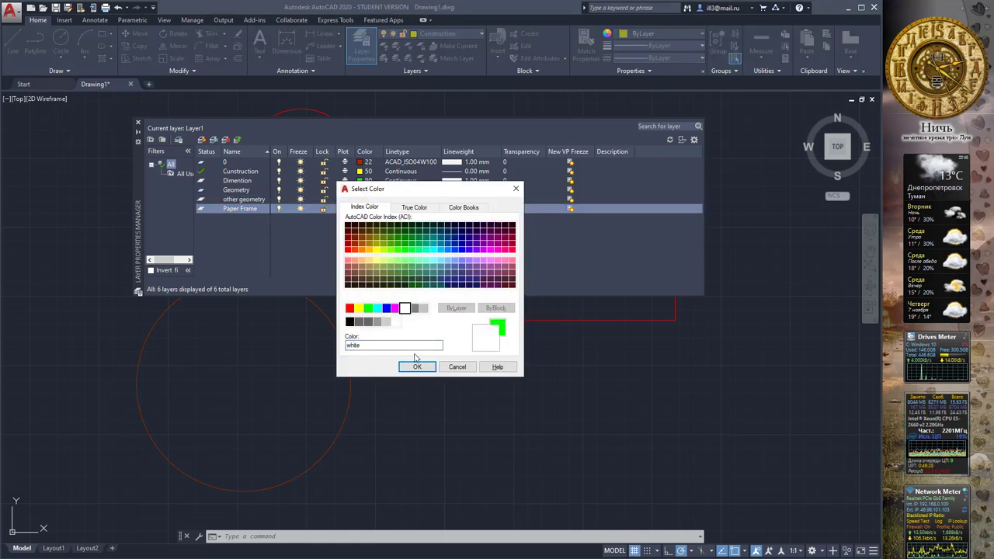
click(416, 366)
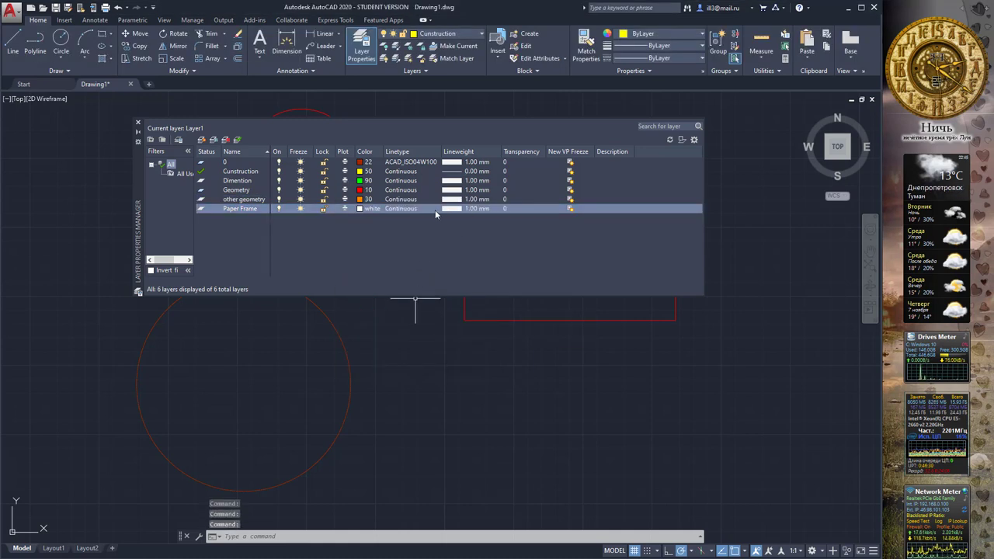
Step: Assign the ACAD_ISO04W100 linetype to the Cunstruction layer, leaving its lineweight unchanged
click(251, 174)
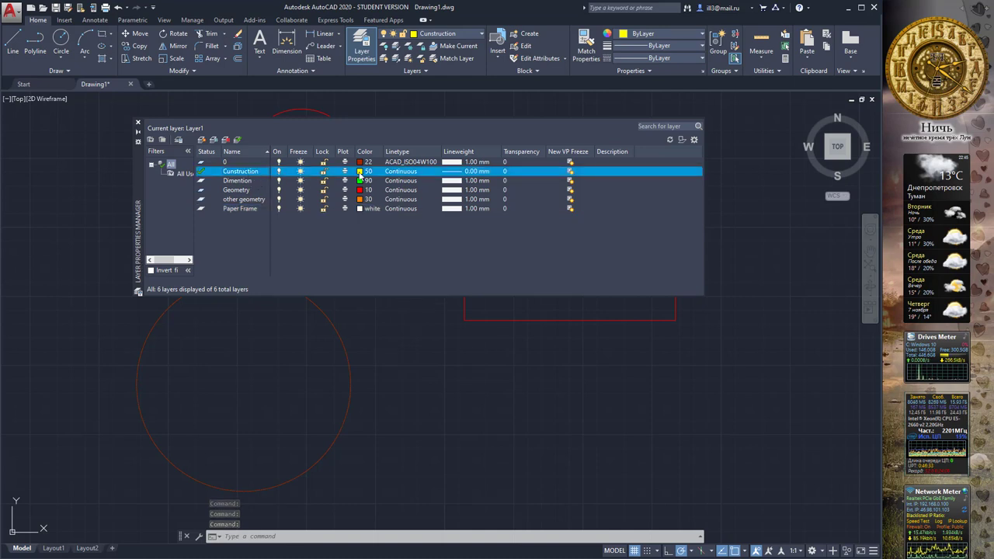
click(448, 171)
click(498, 195)
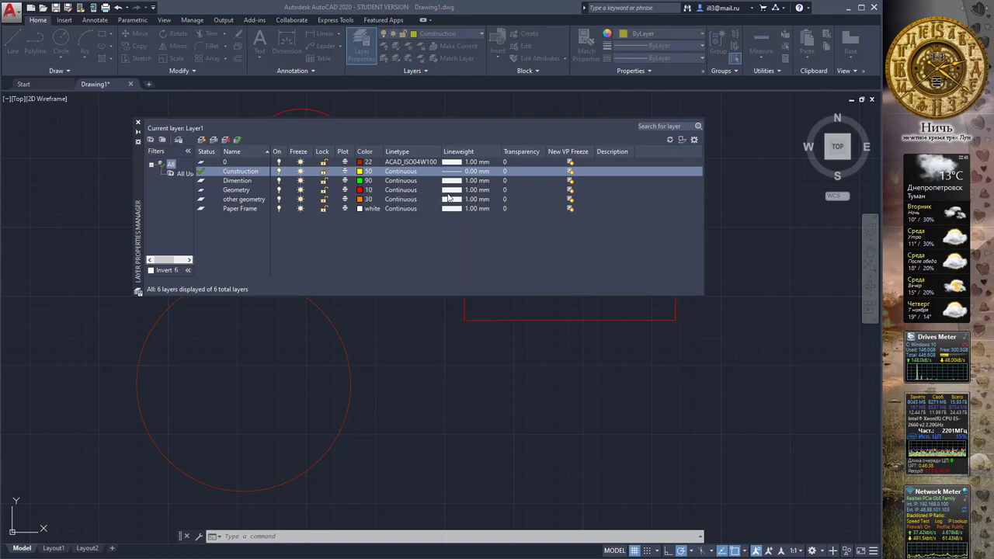
click(402, 176)
click(464, 257)
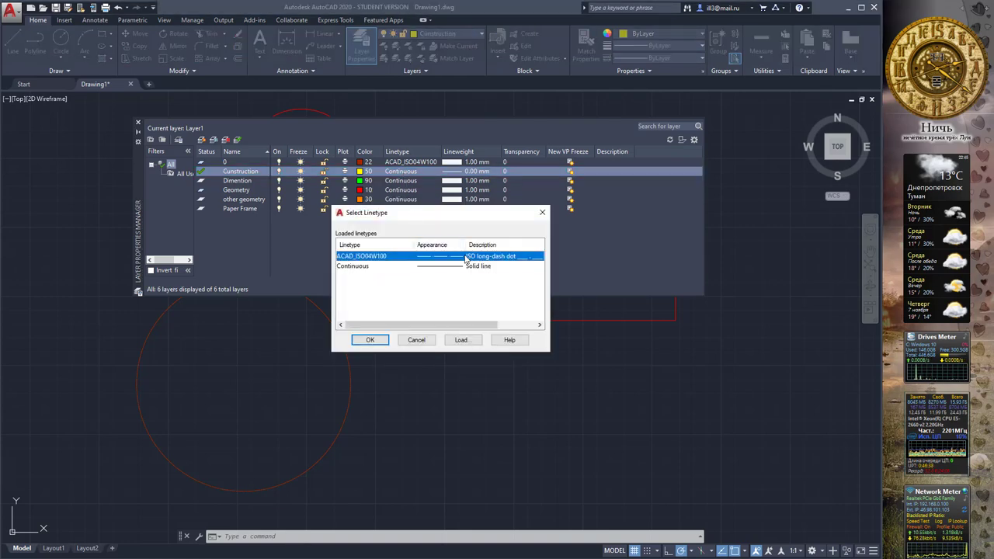
click(381, 339)
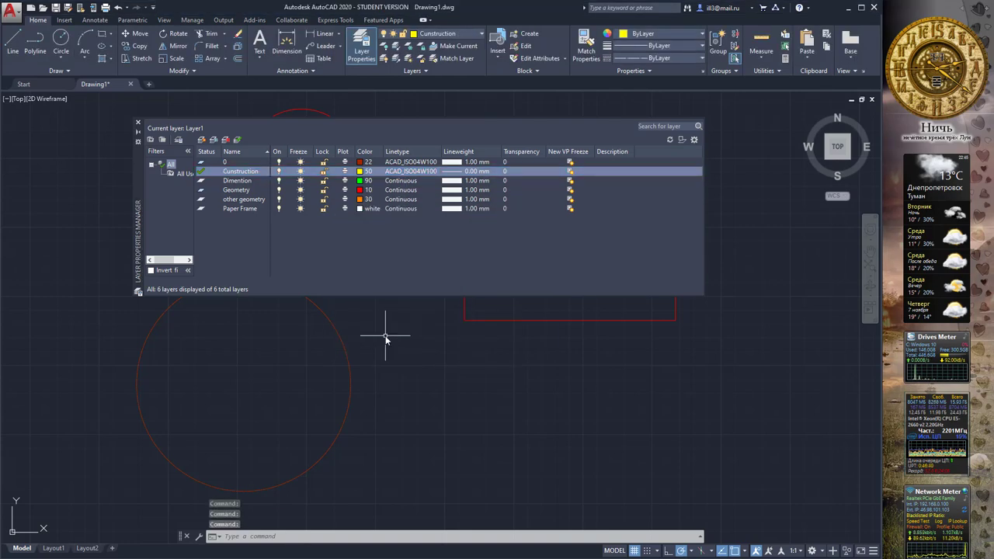
mouse_move(137, 173)
mouse_down()
mouse_move(128, 180)
mouse_move(129, 171)
mouse_up()
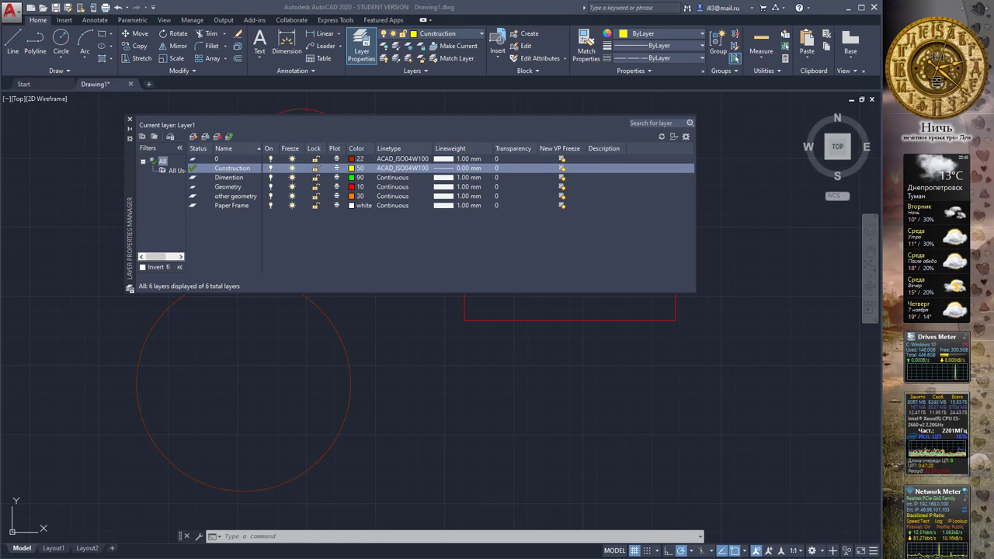
Step: Add a trial Layer1, delete it again, and dock the layer manager on the left
click(194, 136)
key(Return)
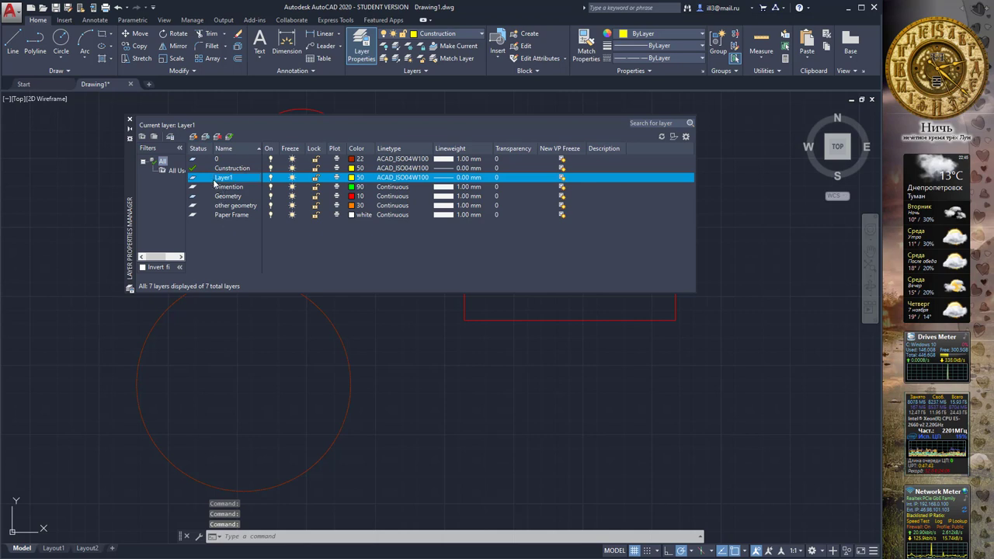
click(223, 206)
click(228, 179)
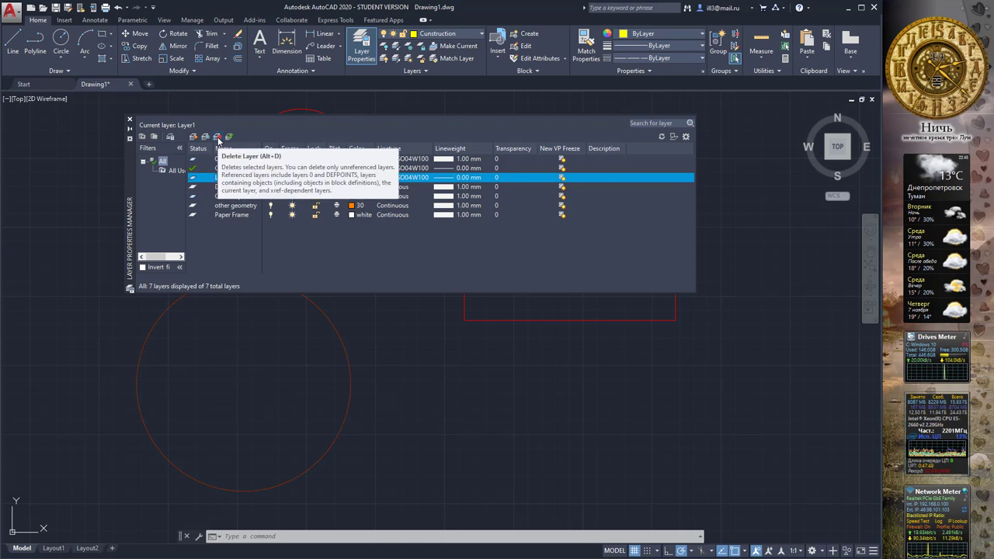
click(219, 138)
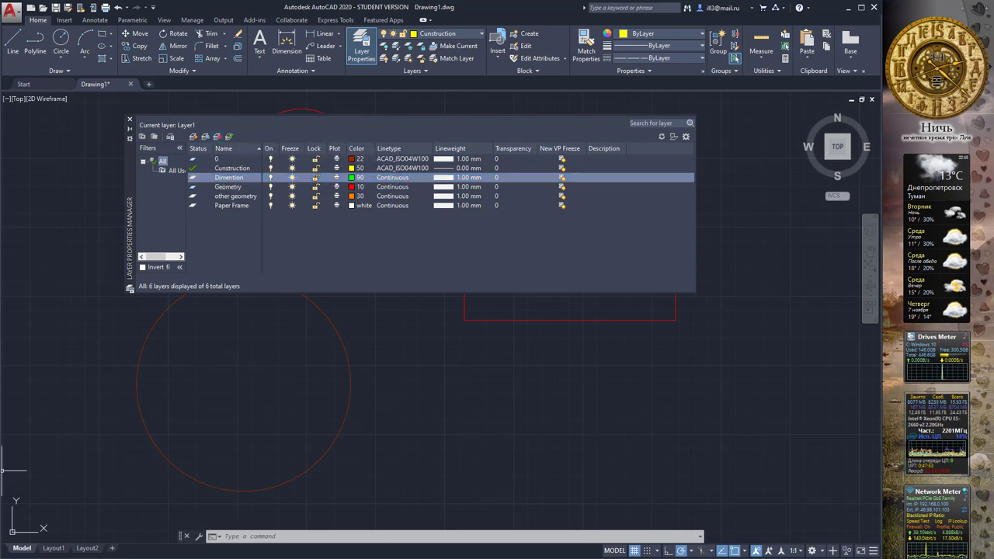
mouse_move(134, 165)
mouse_down()
mouse_move(96, 192)
mouse_move(3, 199)
mouse_move(16, 203)
mouse_up()
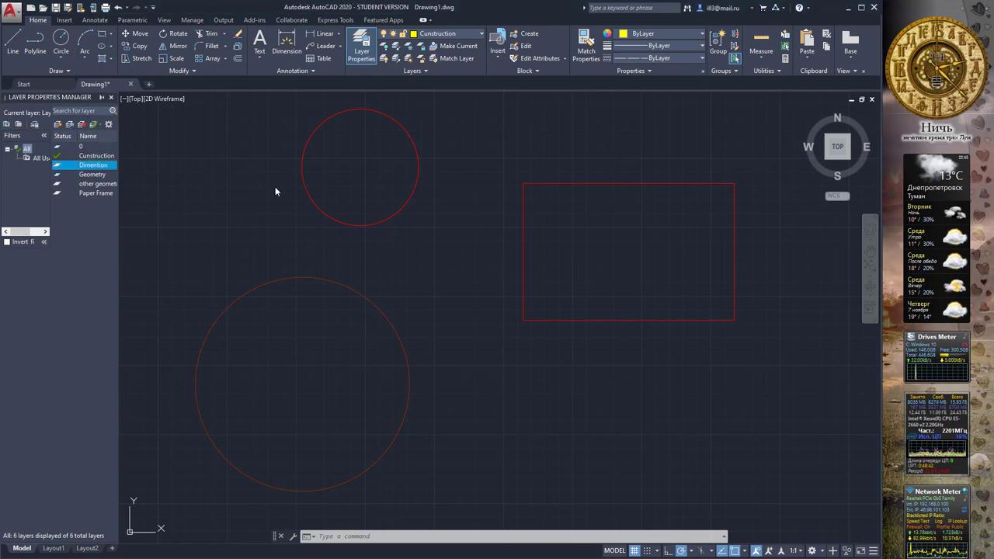
Step: Float the layer manager, then anchor it to the left and afterwards the right window edge
drag(307, 182, 282, 175)
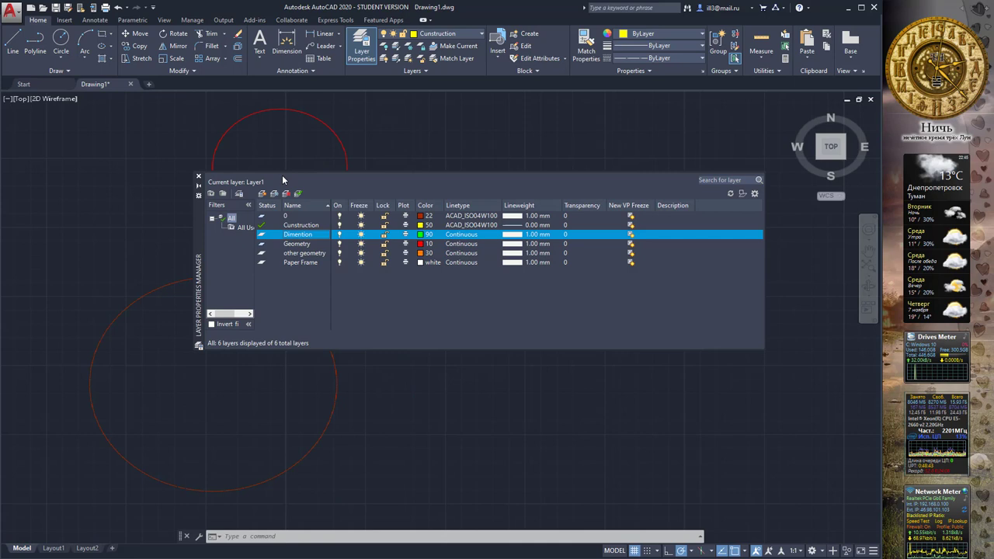
right_click(197, 220)
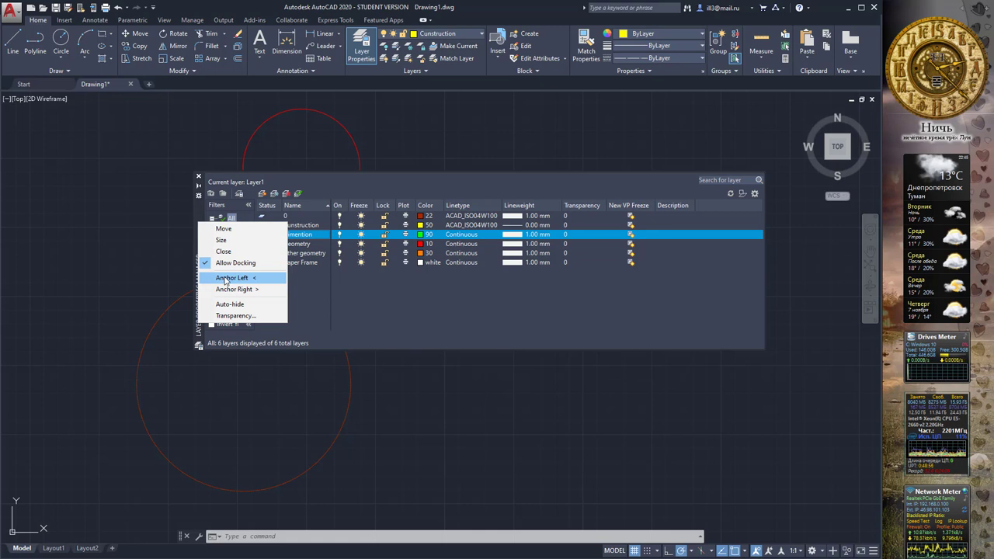
click(225, 278)
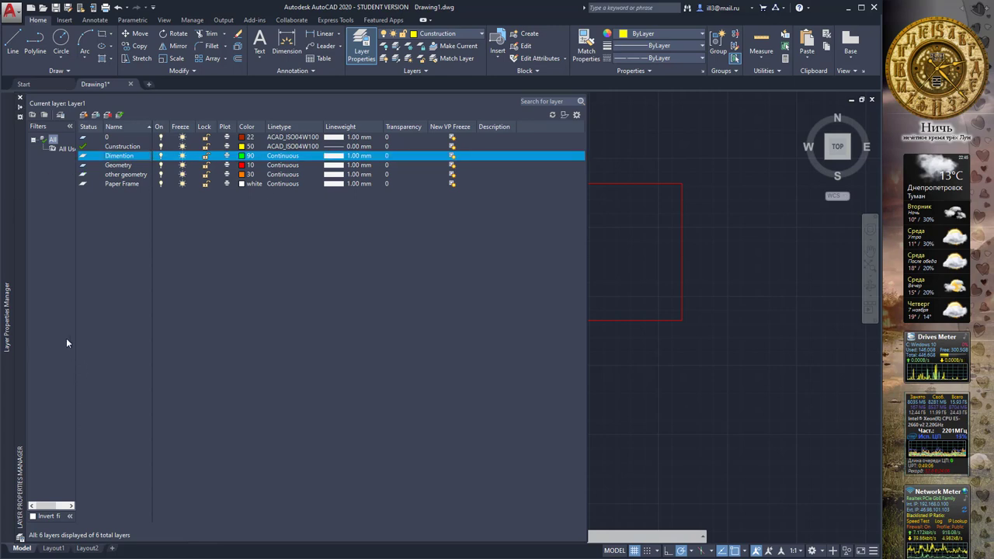
right_click(20, 205)
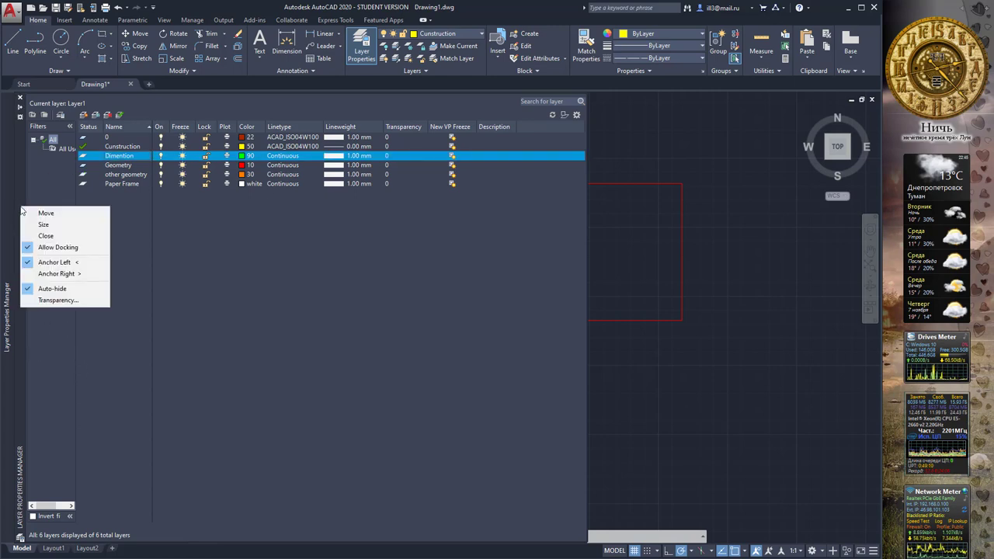
click(58, 274)
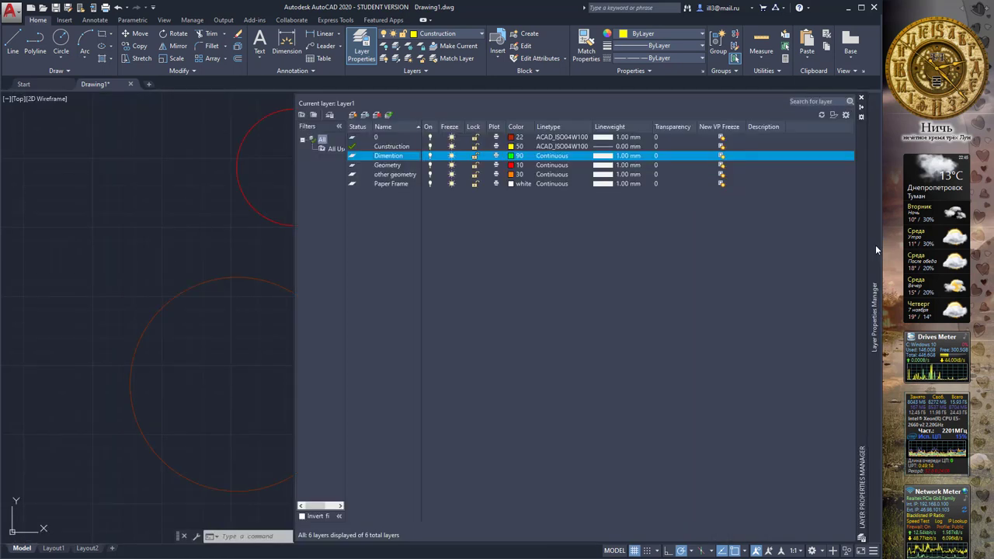
Step: Expand the anchored layer panel and drag it back to float over the drawing
right_click(875, 247)
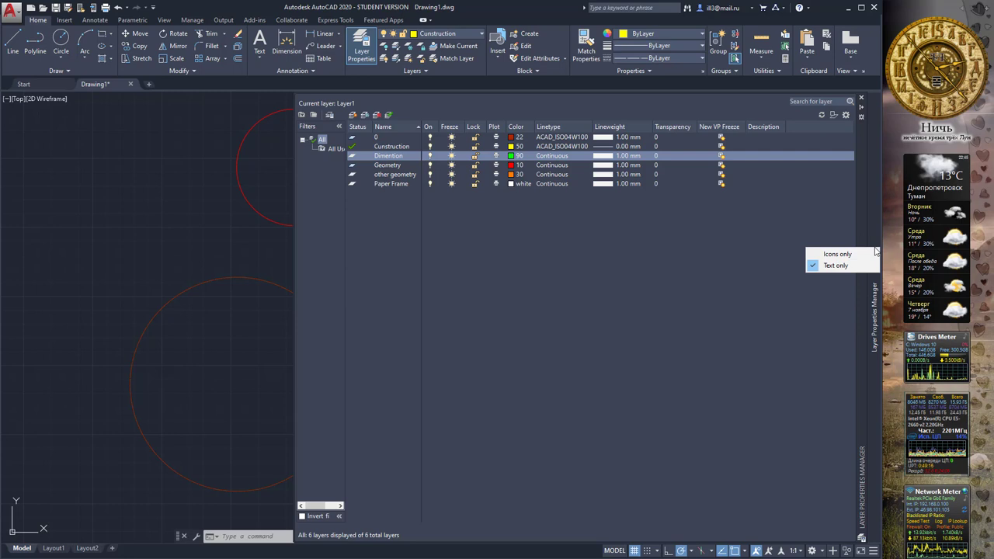
right_click(857, 219)
right_click(857, 219)
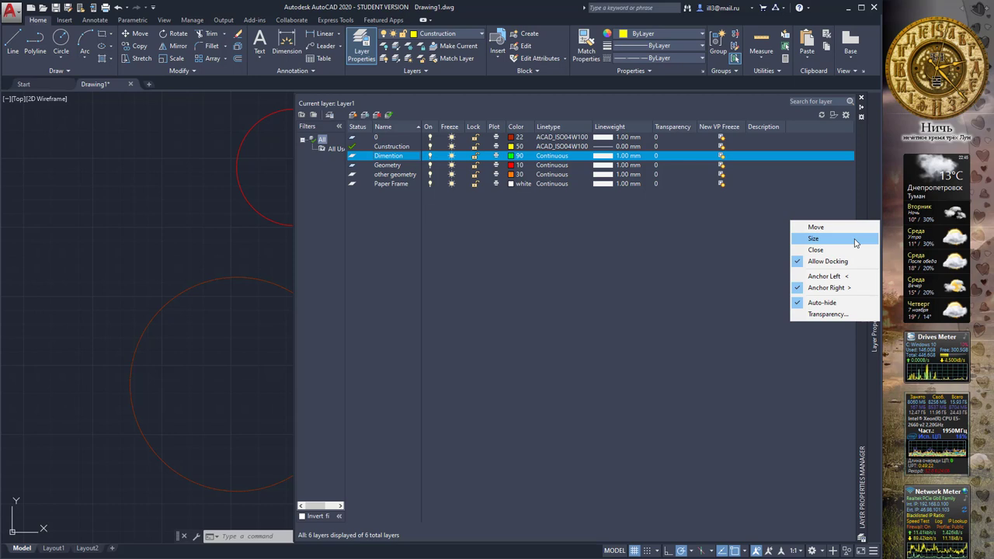
click(836, 233)
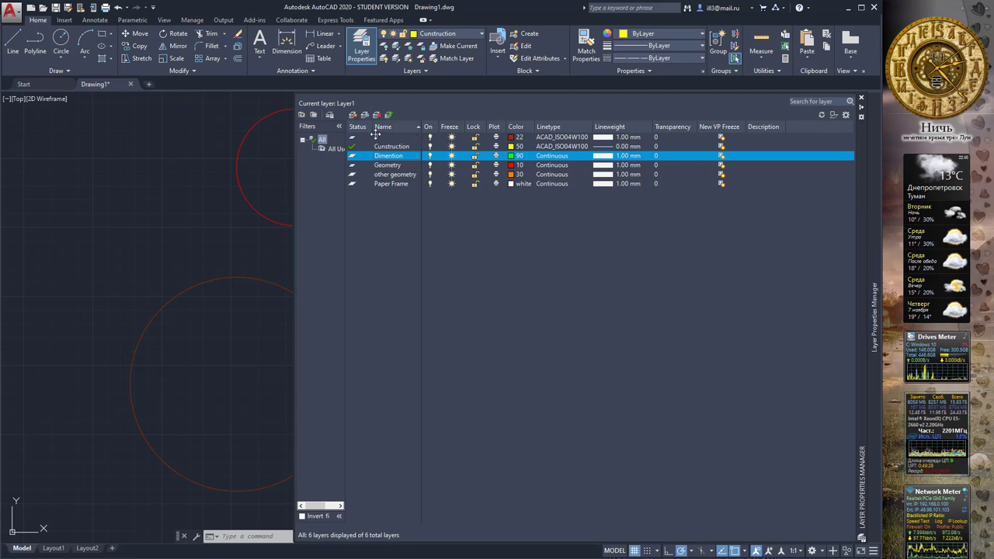
click(284, 166)
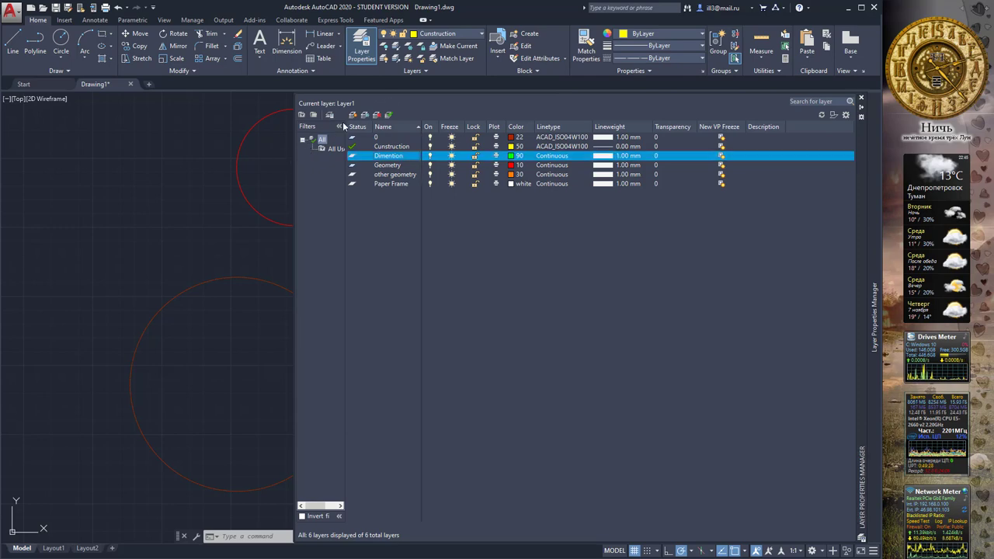
mouse_move(858, 137)
mouse_down()
mouse_move(757, 169)
mouse_move(682, 156)
mouse_up()
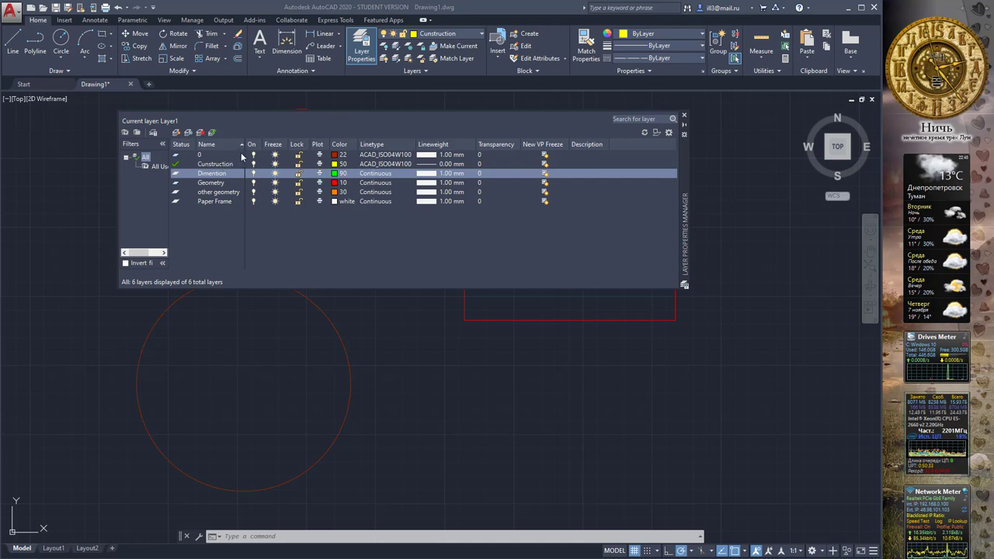
Step: Undock the Layer Properties palette so it floats over the drawing area
click(257, 118)
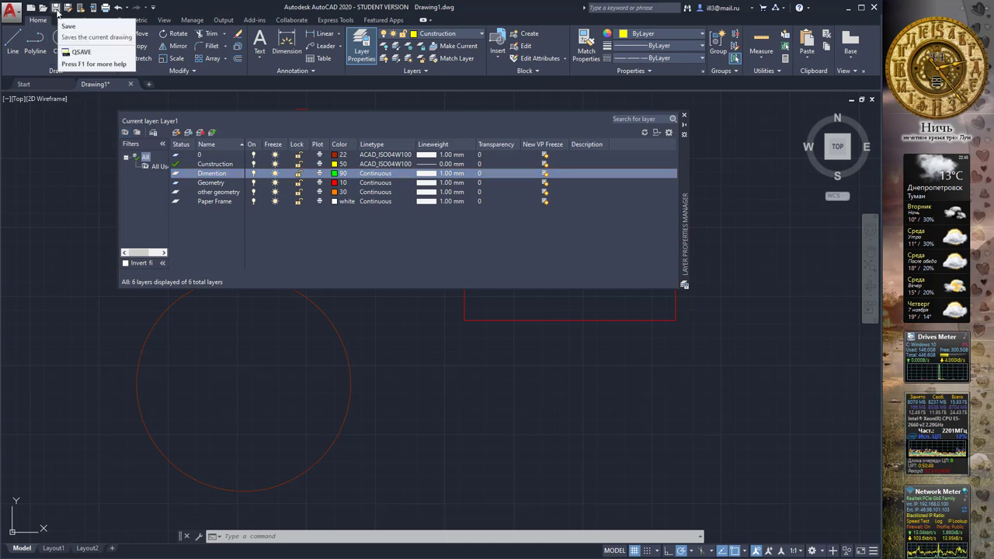
Step: Save the drawing in Documents as 'Work01 Name.dwg' in AutoCAD 2018 Drawing format
click(56, 8)
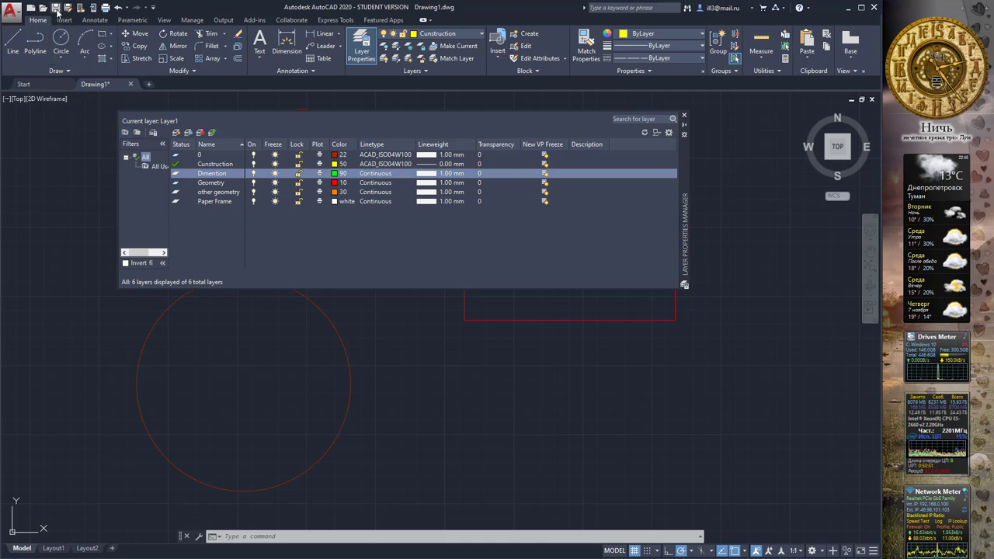
click(598, 155)
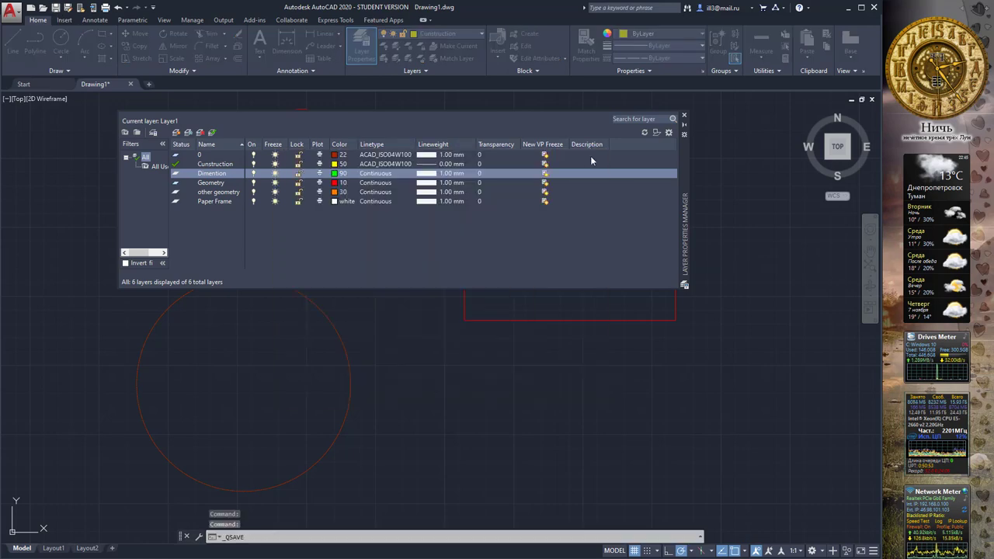
click(15, 12)
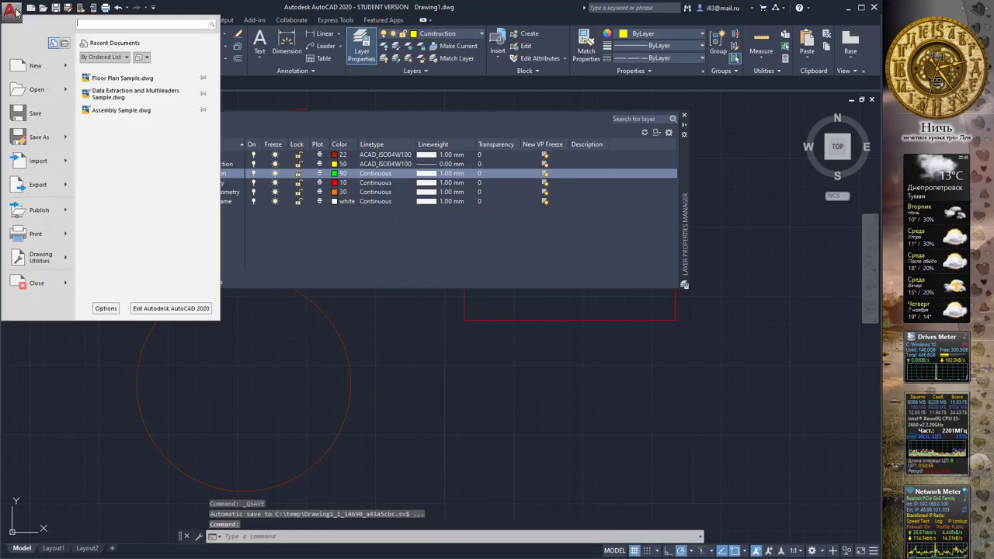
key(ctrl+s)
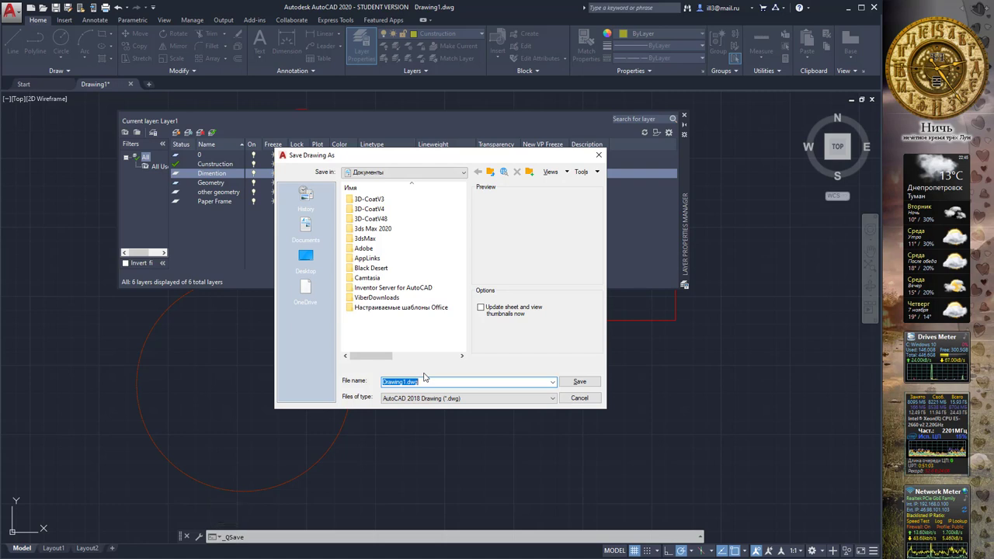
text(Woo)
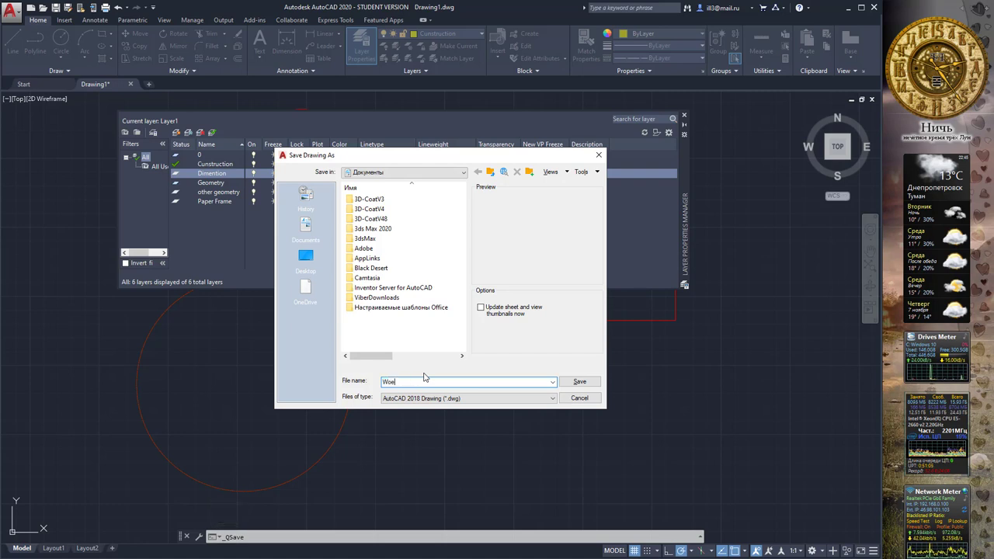
text(01 N)
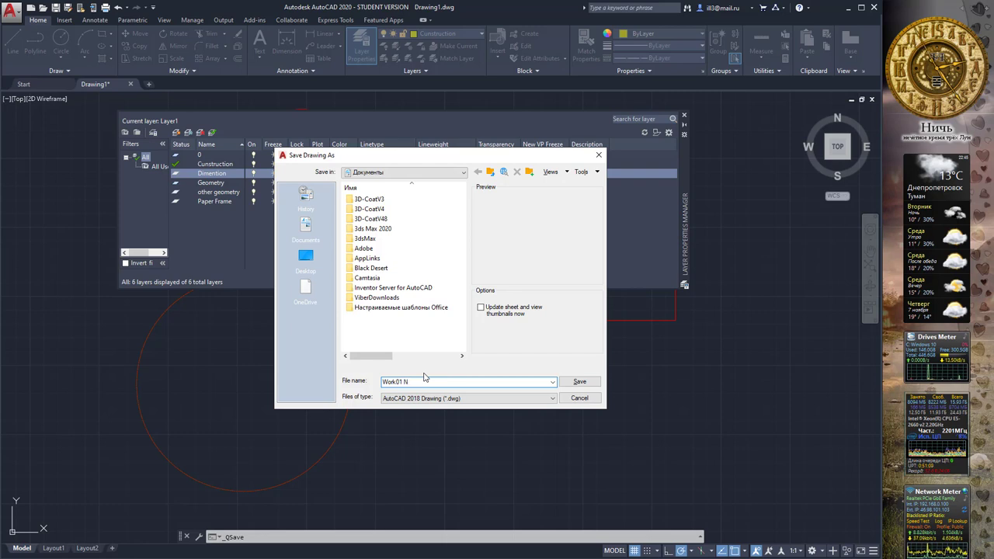
text(ame)
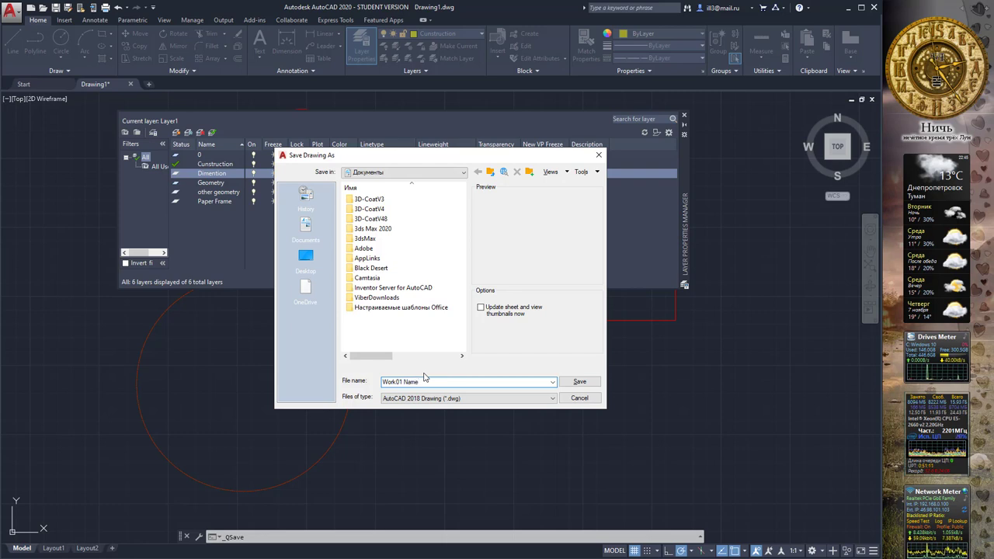
click(575, 384)
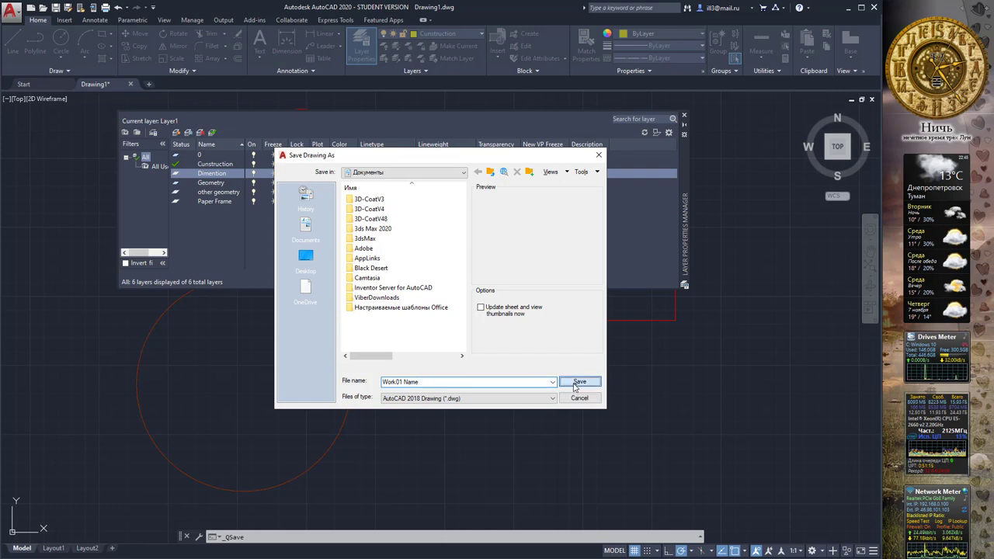